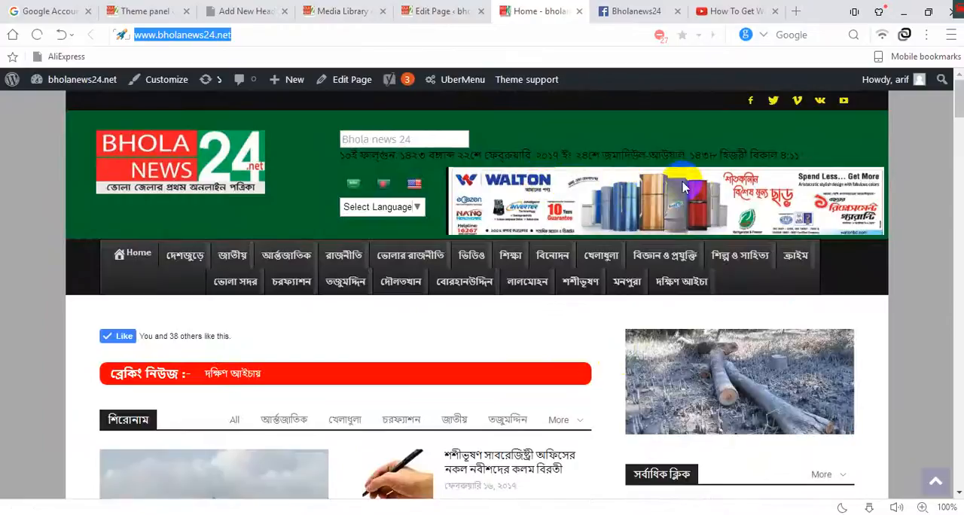
Open the Header ad settings in the Newspaper Theme panel and review the ad code down to the banner image tag.
{"action": "left_click", "coordinate": [140, 12]}
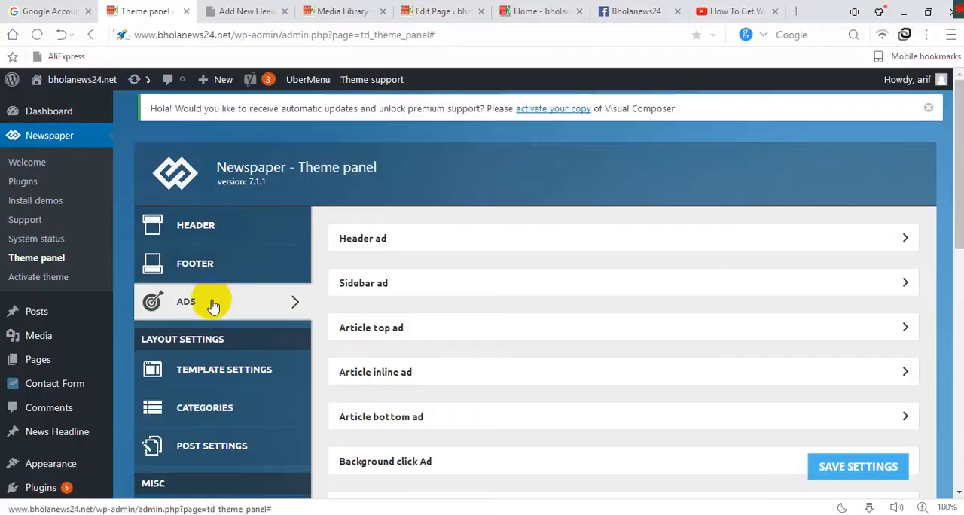
{"action": "left_click", "coordinate": [369, 239]}
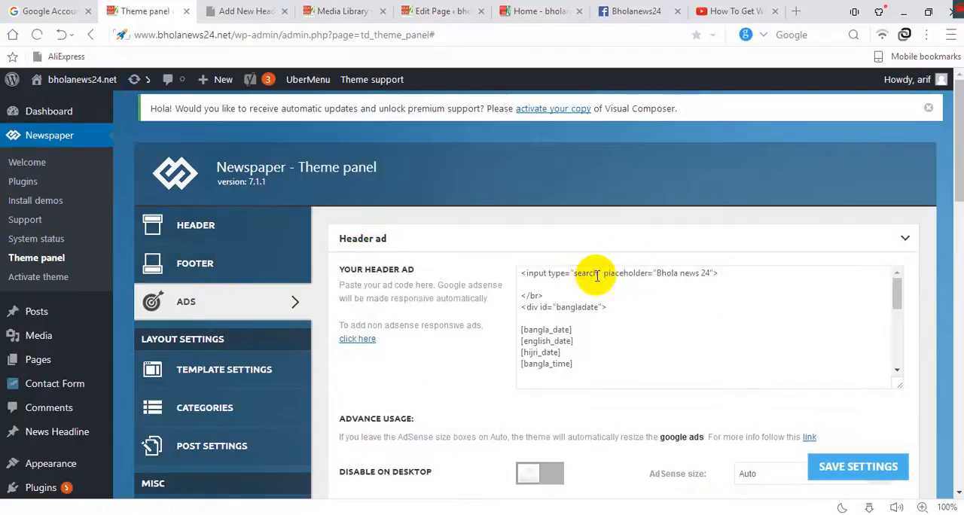
{"action": "scroll", "coordinate": [716, 313], "scroll_direction": "down", "scroll_amount": 5}
{"action": "scroll", "coordinate": [734, 321], "scroll_direction": "down", "scroll_amount": 2}
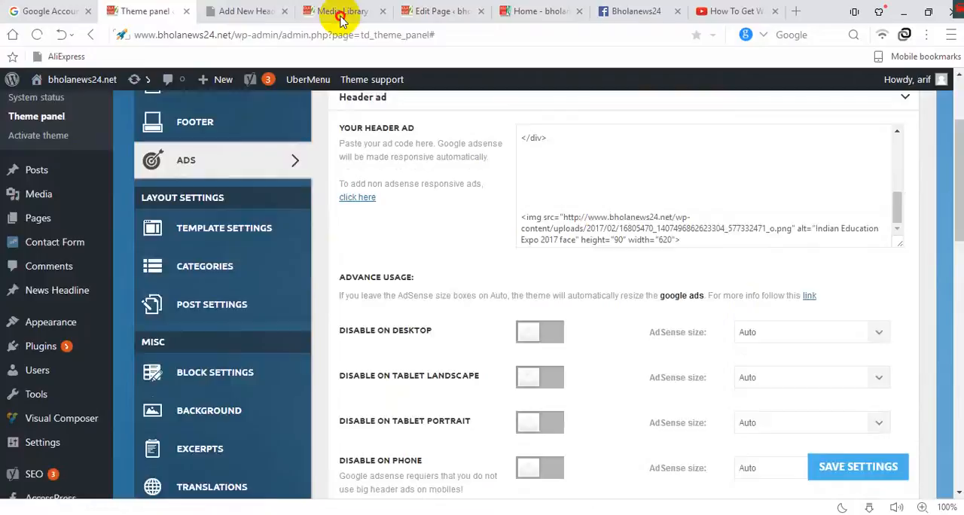
Open the attachment details of photo-1487687869.jpg in the Media Library and highlight its file URL.
{"action": "left_click", "coordinate": [338, 13]}
{"action": "left_click", "coordinate": [264, 321]}
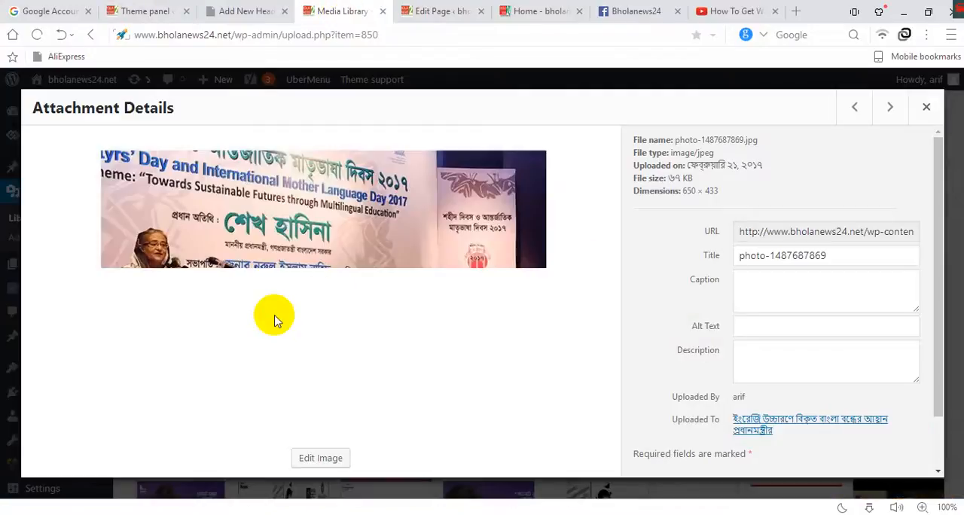
{"action": "left_click_drag", "start_coordinate": [737, 235], "coordinate": [882, 233]}
{"action": "right_click", "coordinate": [836, 235]}
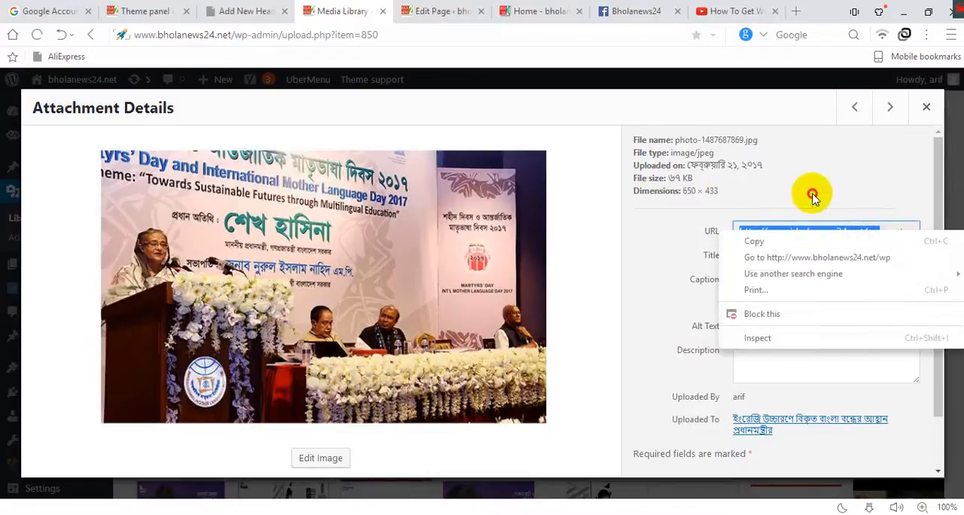
{"action": "left_click", "coordinate": [774, 240]}
{"action": "triple_click", "coordinate": [765, 230]}
{"action": "right_click", "coordinate": [765, 229]}
{"action": "left_click", "coordinate": [725, 242]}
{"action": "left_click", "coordinate": [780, 188]}
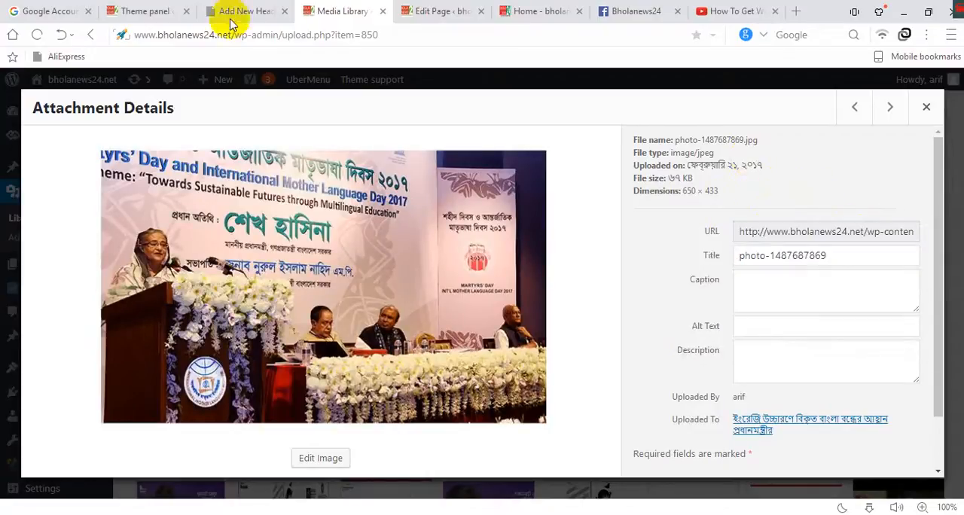
Return to the Theme panel and highlight the image source URL in the header ad code.
{"action": "left_click", "coordinate": [144, 11]}
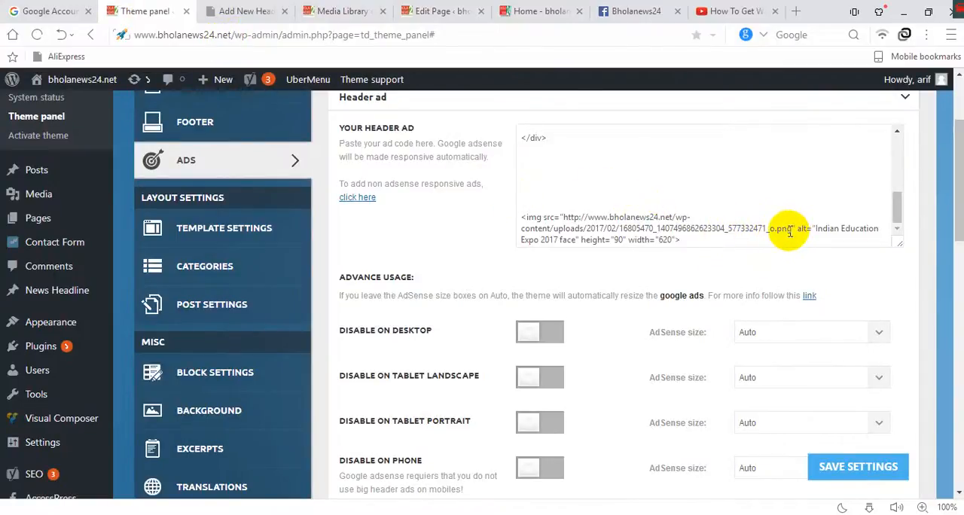
{"action": "left_click_drag", "start_coordinate": [792, 229], "coordinate": [570, 217]}
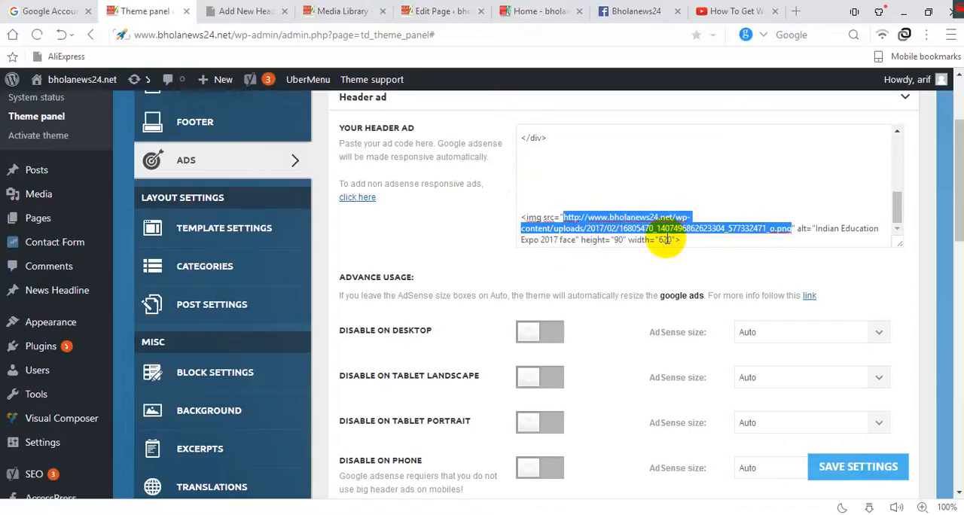
{"action": "scroll", "coordinate": [807, 382], "scroll_direction": "down", "scroll_amount": 3}
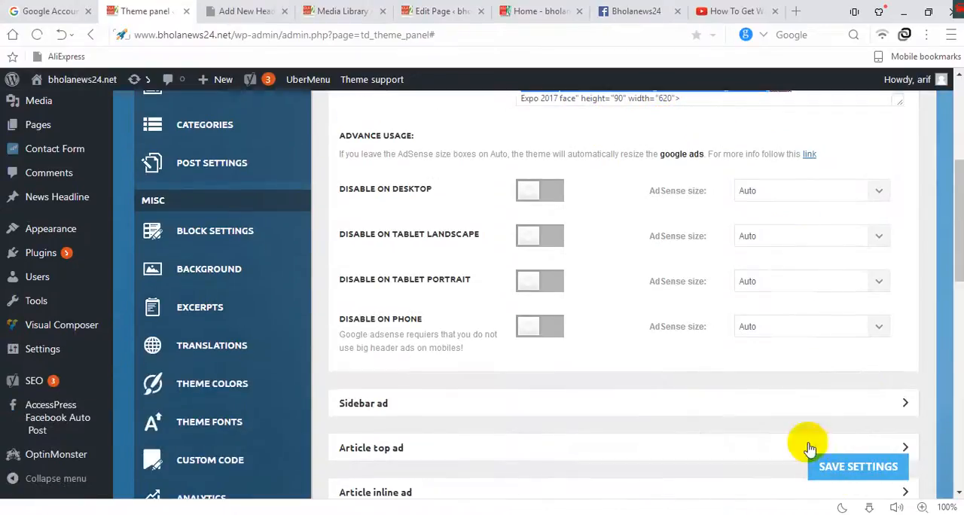
{"action": "scroll", "coordinate": [626, 293], "scroll_direction": "up", "scroll_amount": 5}
{"action": "left_click", "coordinate": [691, 299]}
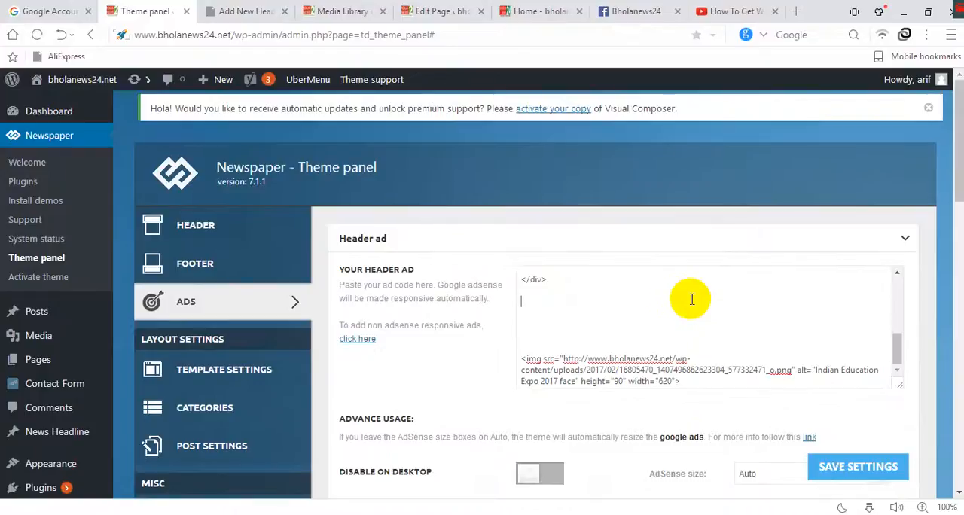
Open the theme's Footer settings and inspect the advertising banner in the live home page's footer.
{"action": "left_click", "coordinate": [231, 258]}
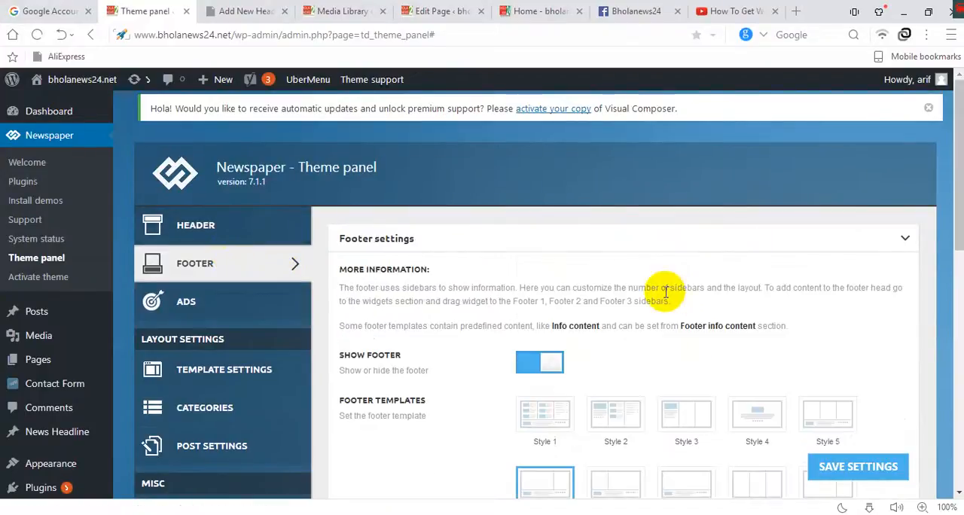
{"action": "scroll", "coordinate": [668, 290], "scroll_direction": "down", "scroll_amount": 1}
{"action": "left_click", "coordinate": [555, 9]}
{"action": "left_click_drag", "start_coordinate": [955, 150], "coordinate": [956, 481]}
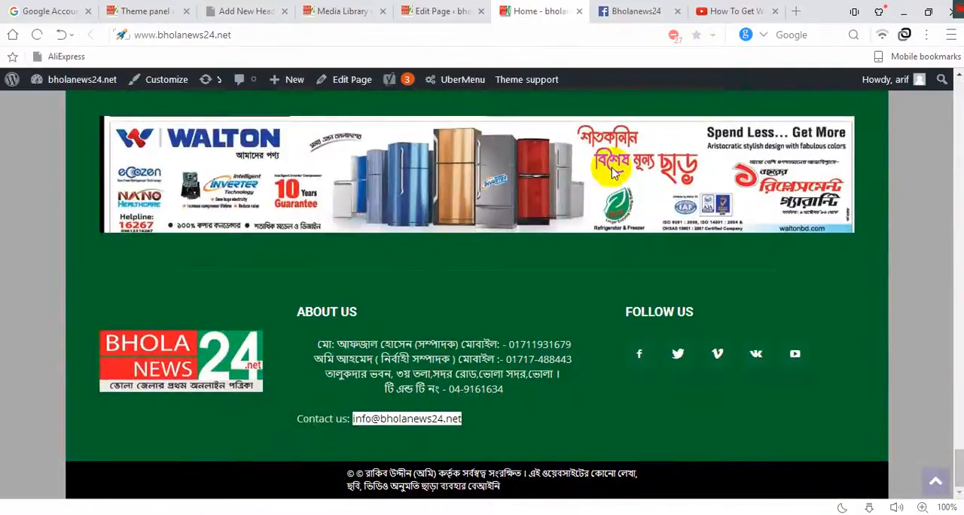
Look through the Theme panel's Footer section for a place to set the footer banner.
{"action": "left_click", "coordinate": [248, 7]}
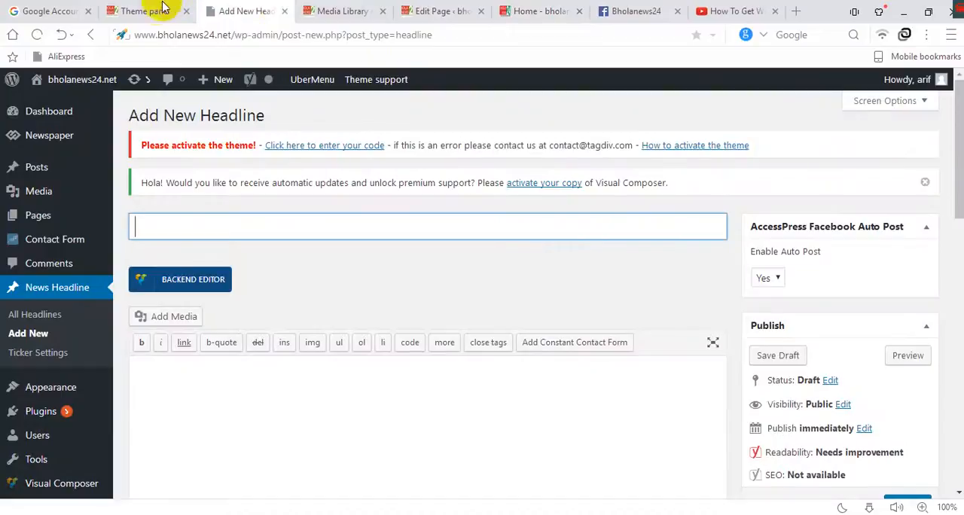
{"action": "left_click", "coordinate": [161, 11]}
{"action": "scroll", "coordinate": [184, 202], "scroll_direction": "down", "scroll_amount": 1}
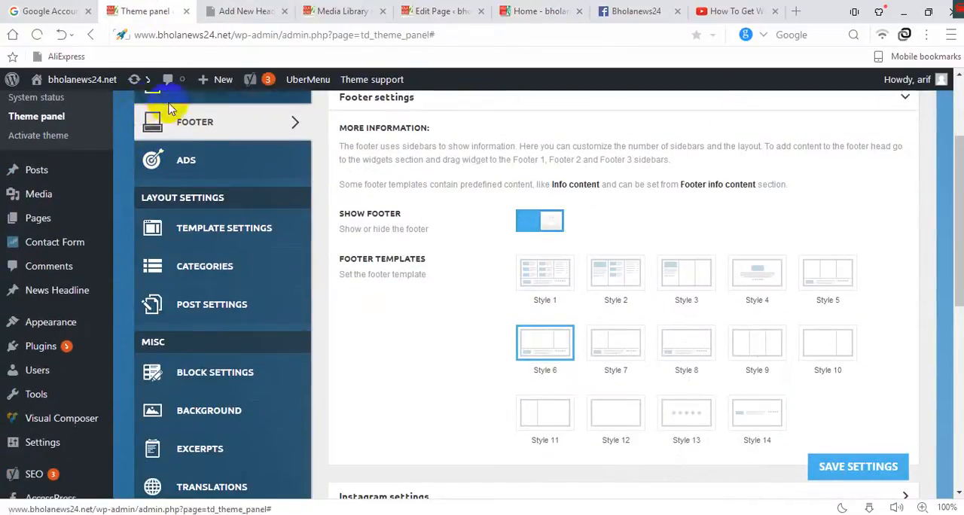
{"action": "scroll", "coordinate": [612, 294], "scroll_direction": "down", "scroll_amount": 2}
{"action": "scroll", "coordinate": [612, 294], "scroll_direction": "down", "scroll_amount": 1}
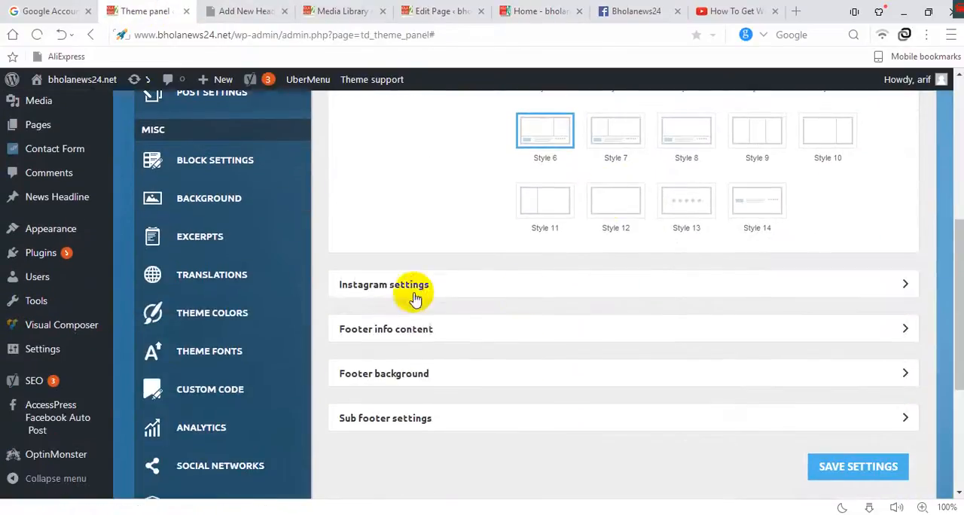
{"action": "scroll", "coordinate": [419, 324], "scroll_direction": "up", "scroll_amount": 3}
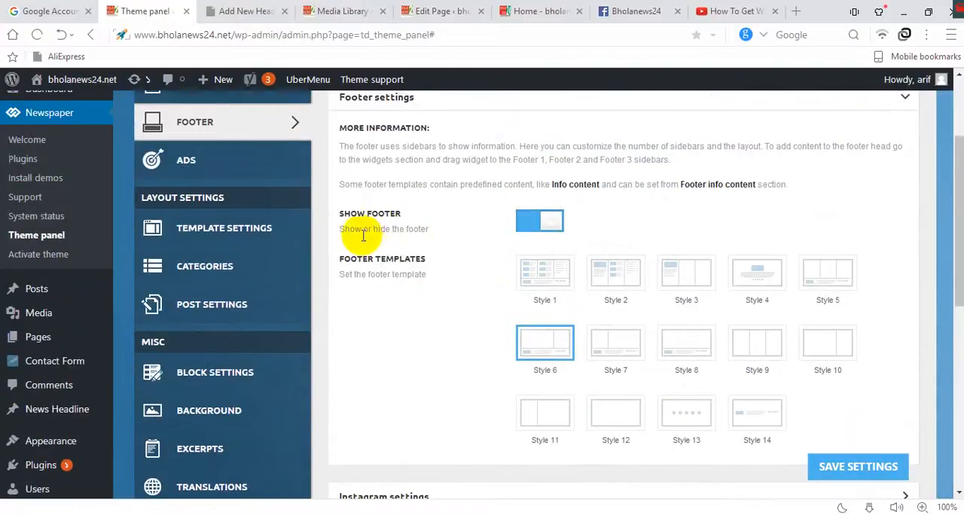
{"action": "scroll", "coordinate": [216, 243], "scroll_direction": "up", "scroll_amount": 2}
{"action": "scroll", "coordinate": [384, 295], "scroll_direction": "down", "scroll_amount": 5}
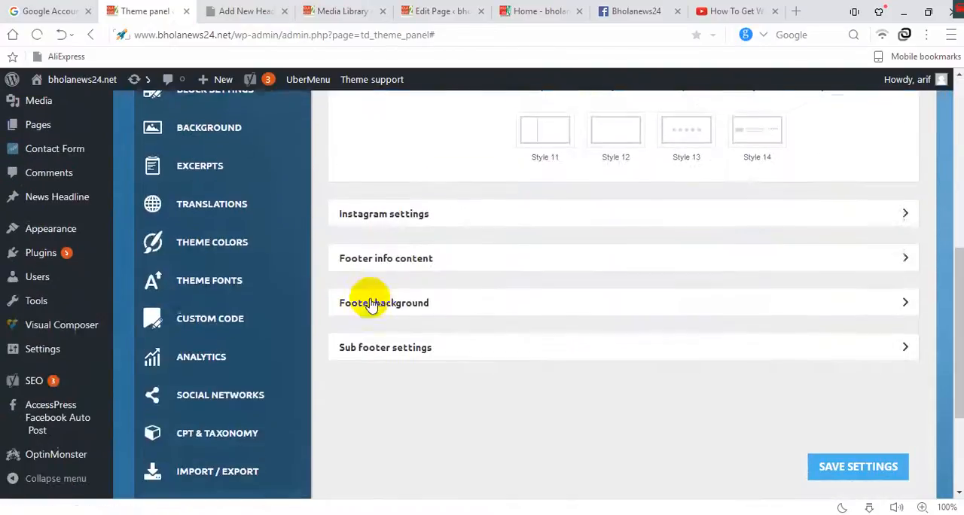
{"action": "scroll", "coordinate": [387, 297], "scroll_direction": "up", "scroll_amount": 1}
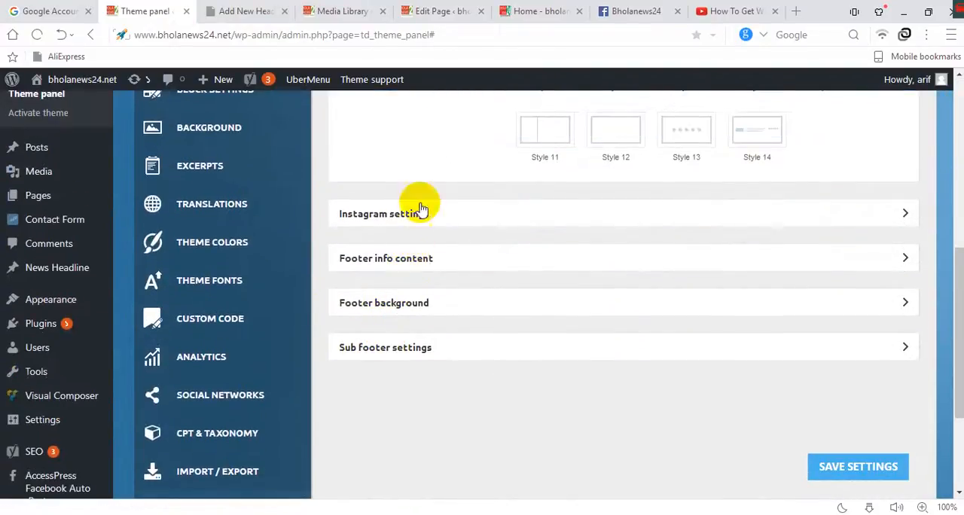
{"action": "scroll", "coordinate": [354, 255], "scroll_direction": "up", "scroll_amount": 6}
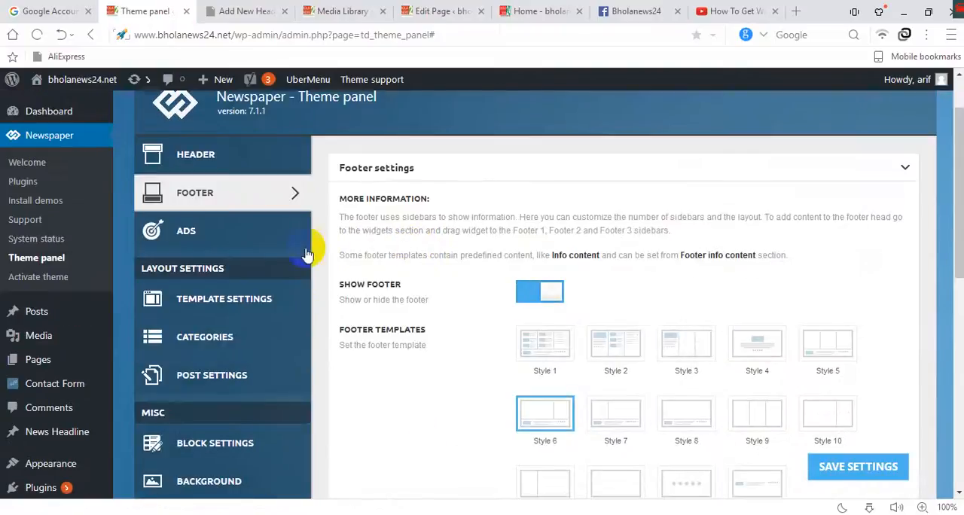
Collapse the Header ad settings in the theme's Ads section and open the Footer top ad settings.
{"action": "left_click", "coordinate": [208, 232]}
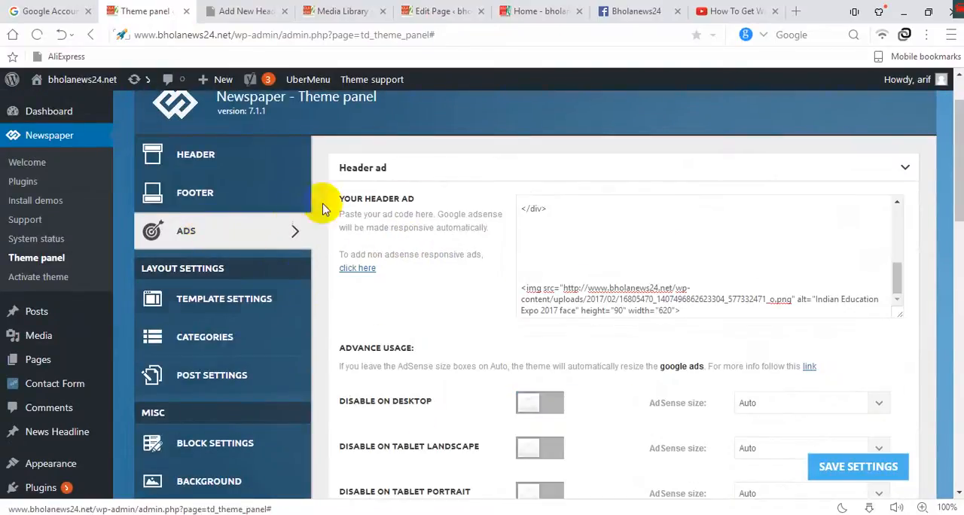
{"action": "scroll", "coordinate": [897, 150], "scroll_direction": "down", "scroll_amount": 4}
{"action": "scroll", "coordinate": [901, 156], "scroll_direction": "up", "scroll_amount": 3}
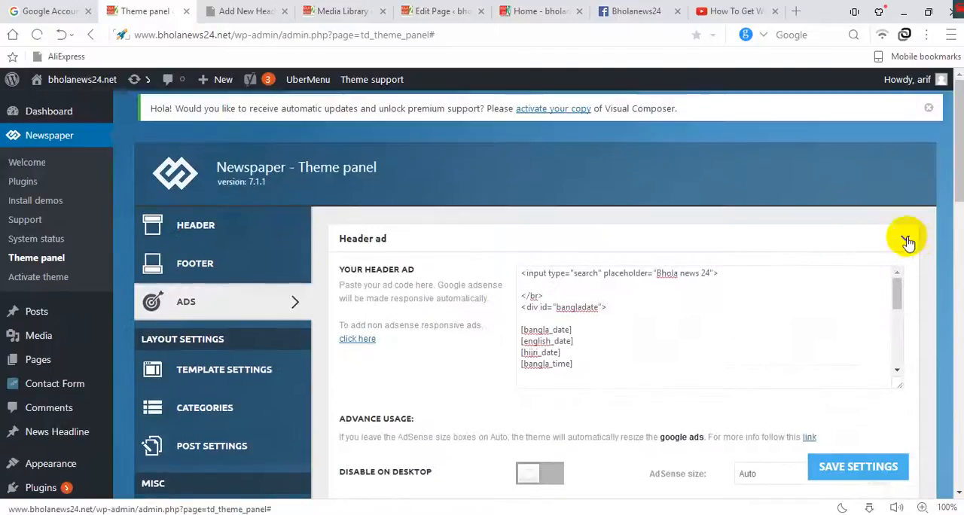
{"action": "left_click", "coordinate": [846, 239]}
{"action": "scroll", "coordinate": [403, 300], "scroll_direction": "down", "scroll_amount": 1}
{"action": "scroll", "coordinate": [403, 300], "scroll_direction": "down", "scroll_amount": 3}
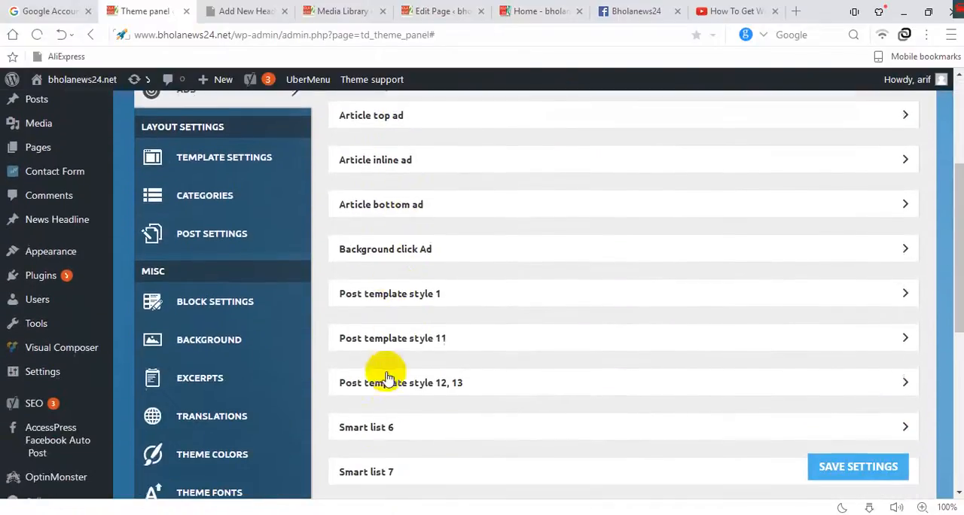
{"action": "scroll", "coordinate": [369, 306], "scroll_direction": "down", "scroll_amount": 1}
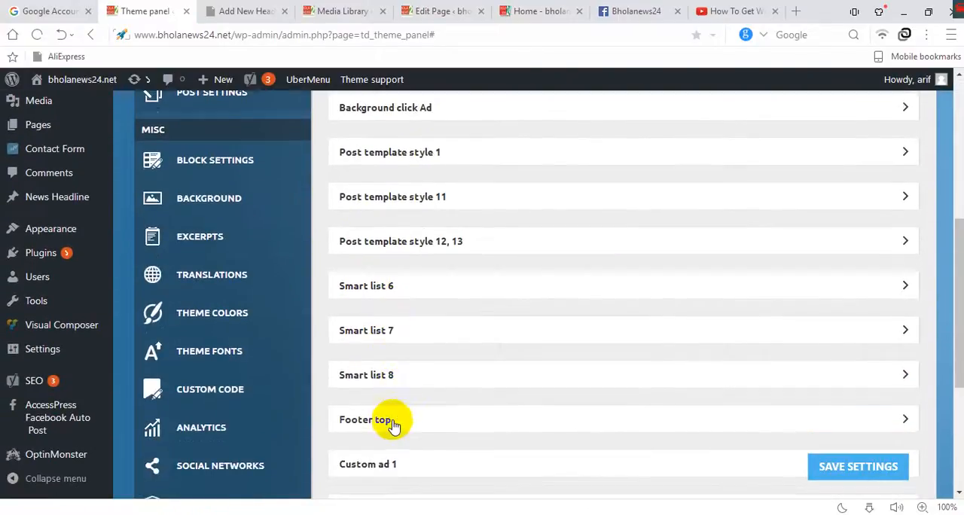
{"action": "left_click", "coordinate": [397, 422]}
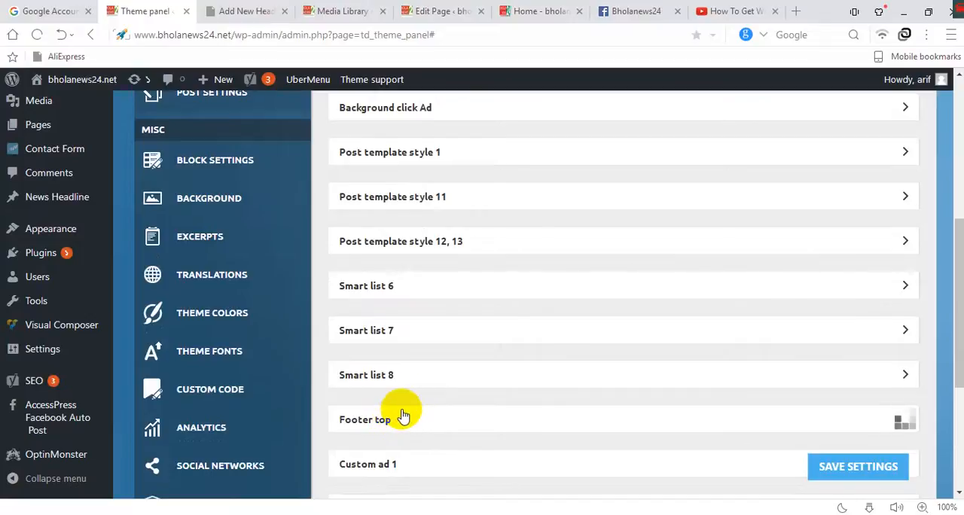
{"action": "scroll", "coordinate": [492, 307], "scroll_direction": "down", "scroll_amount": 3}
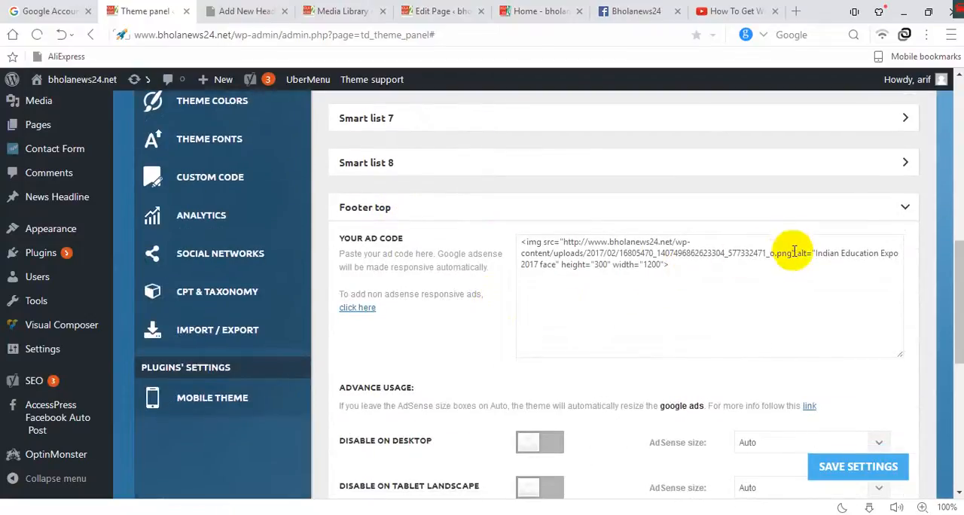
Highlight the image source URL in the Footer top ad code to identify the banner link.
{"action": "left_click_drag", "start_coordinate": [790, 254], "coordinate": [575, 243]}
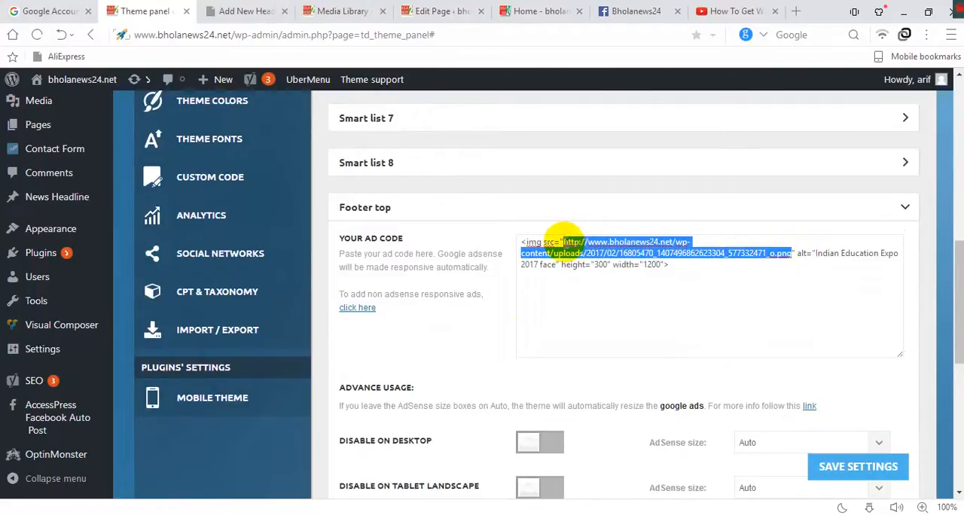
{"action": "left_click", "coordinate": [666, 291]}
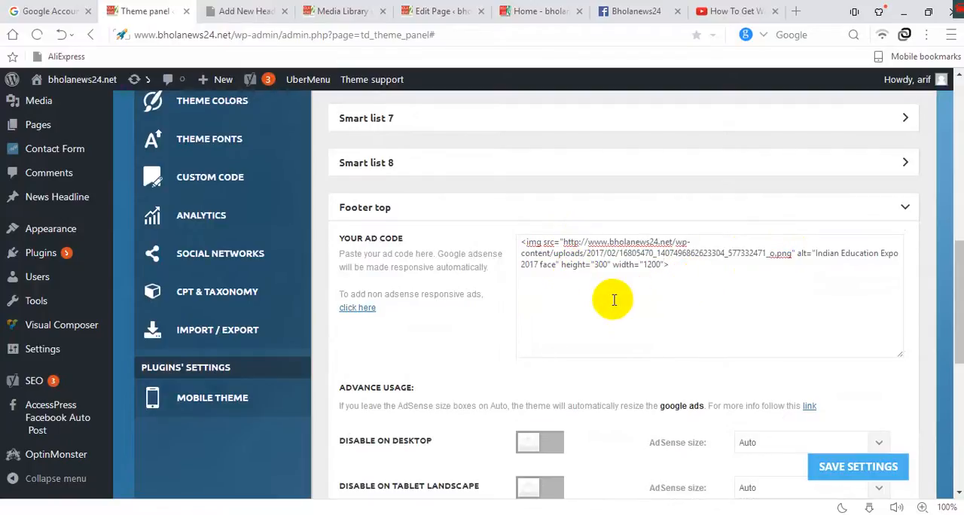
{"action": "scroll", "coordinate": [362, 223], "scroll_direction": "up", "scroll_amount": 6}
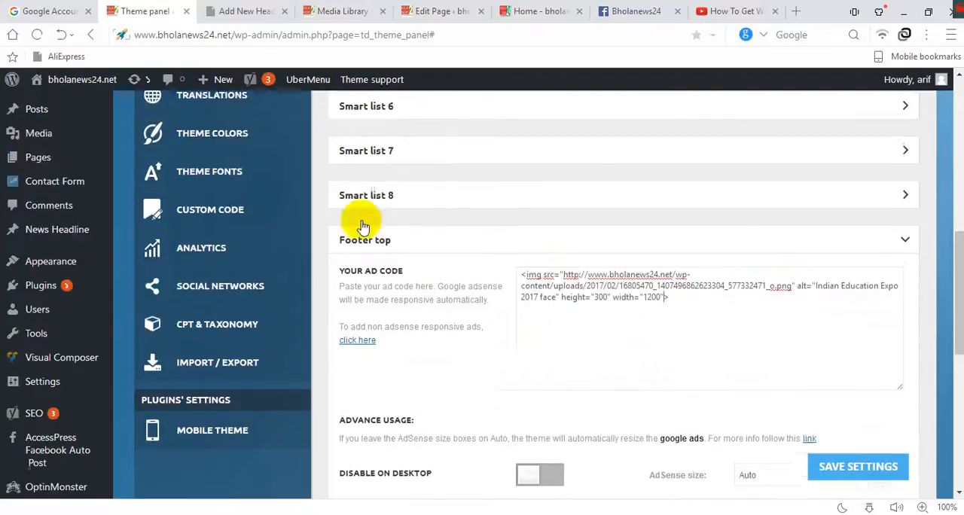
Open the list of all posts and copy the title of the post in the দৌলতখান category.
{"action": "left_click", "coordinate": [230, 13]}
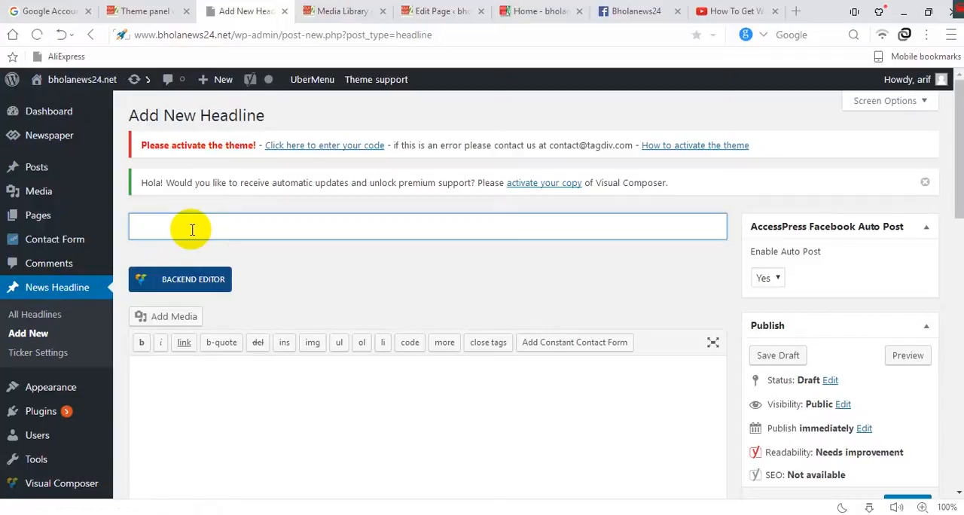
{"action": "left_click", "coordinate": [132, 10]}
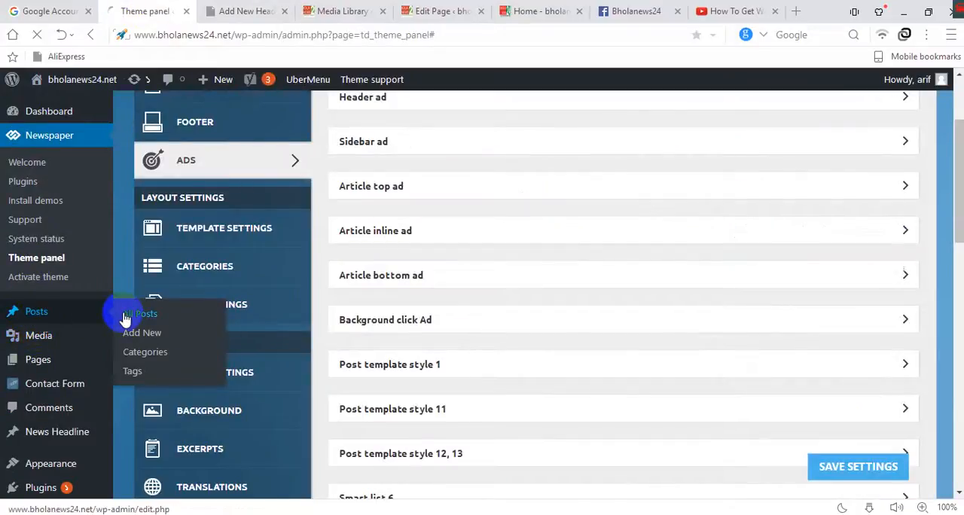
{"action": "left_click", "coordinate": [125, 317]}
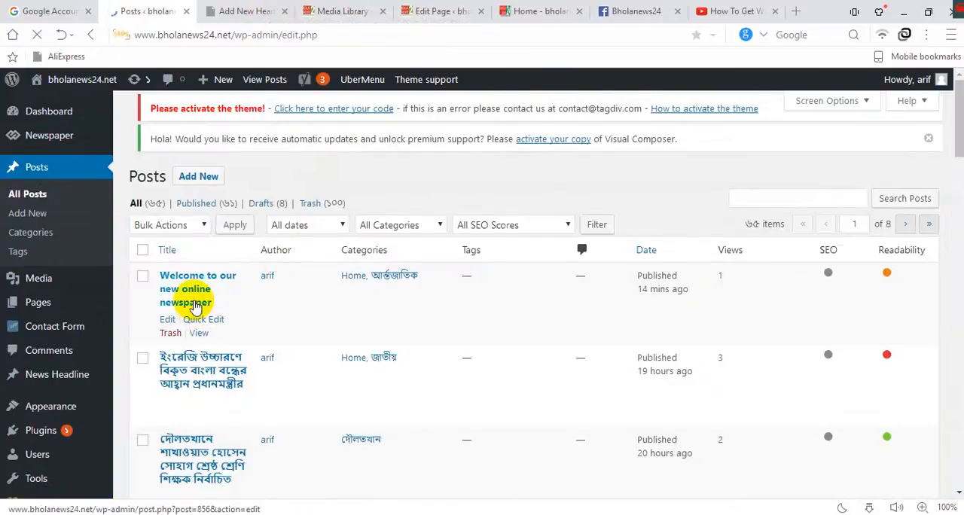
{"action": "scroll", "coordinate": [188, 316], "scroll_direction": "down", "scroll_amount": 2}
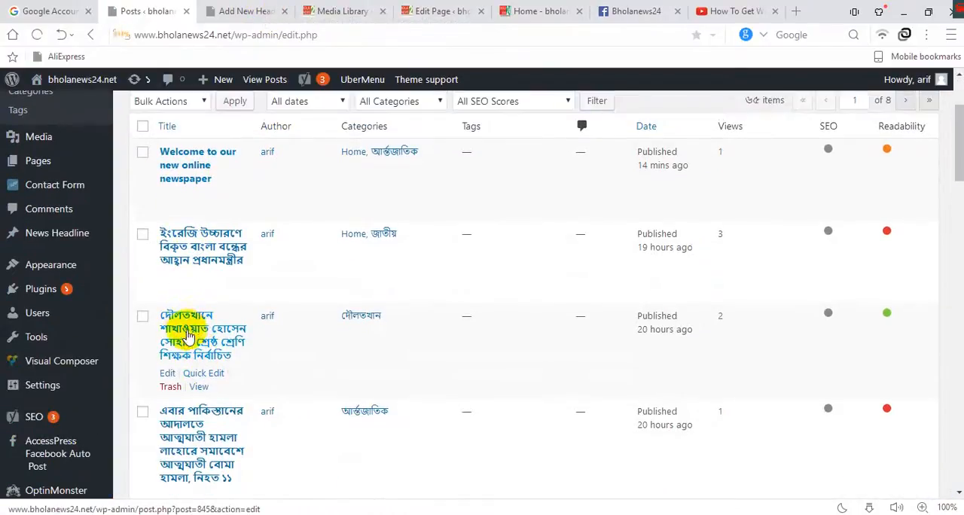
{"action": "right_click", "coordinate": [189, 330]}
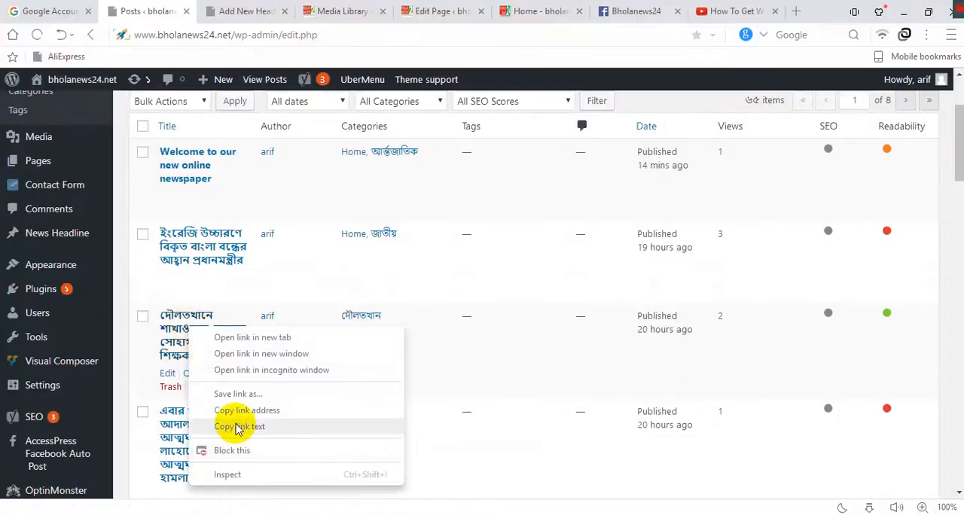
{"action": "left_click", "coordinate": [236, 426]}
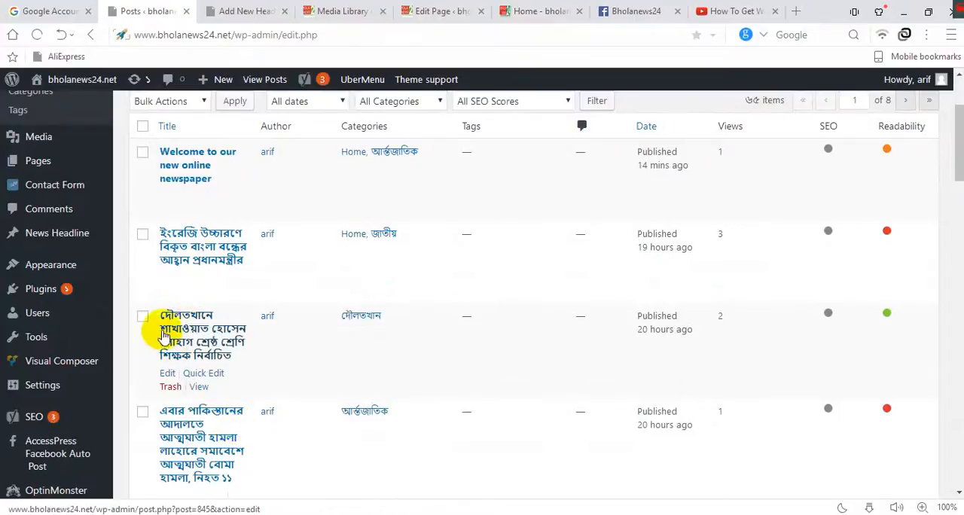
Paste the copied post title as both the title and the body text of the new headline and publish it.
{"action": "left_click", "coordinate": [243, 10]}
{"action": "right_click", "coordinate": [218, 226]}
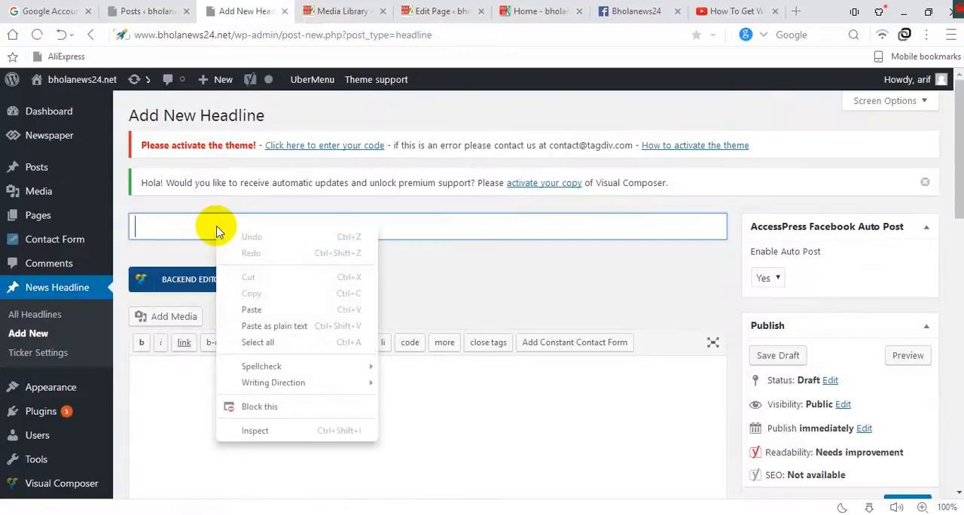
{"action": "left_click", "coordinate": [248, 307]}
{"action": "scroll", "coordinate": [205, 339], "scroll_direction": "down", "scroll_amount": 1}
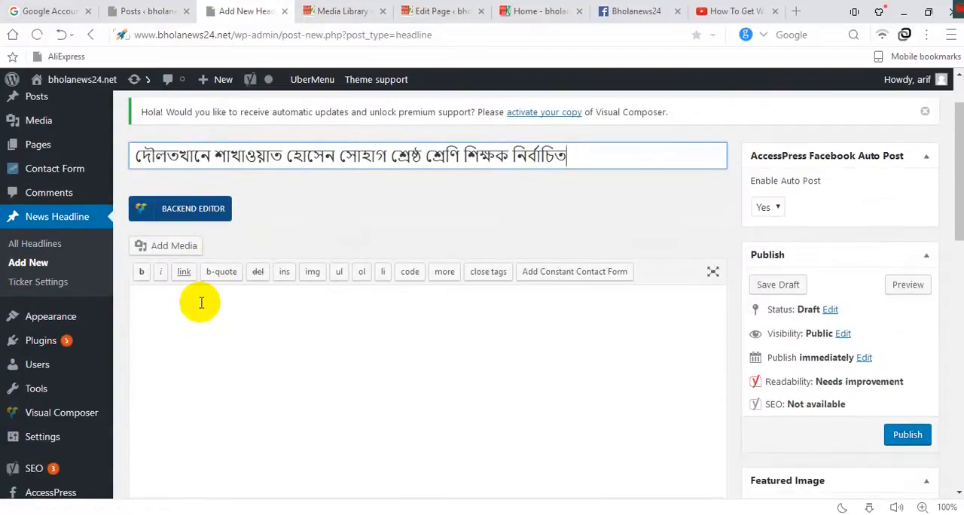
{"action": "right_click", "coordinate": [201, 302]}
{"action": "left_click", "coordinate": [236, 170]}
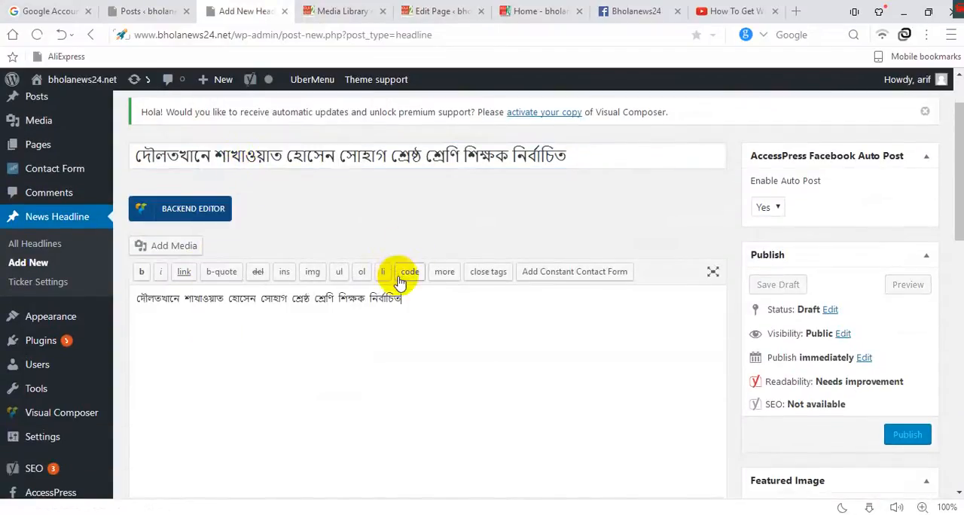
{"action": "scroll", "coordinate": [782, 199], "scroll_direction": "down", "scroll_amount": 2}
{"action": "scroll", "coordinate": [787, 226], "scroll_direction": "up", "scroll_amount": 3}
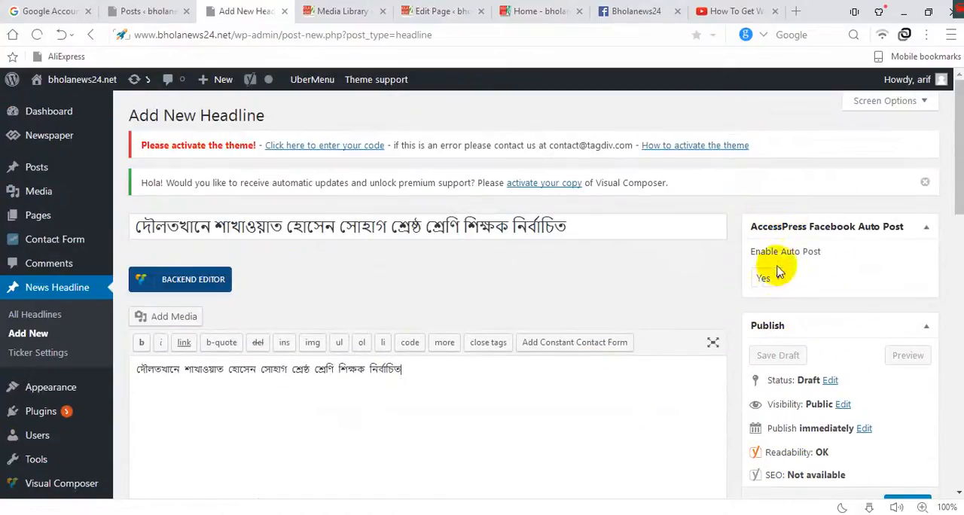
{"action": "scroll", "coordinate": [778, 286], "scroll_direction": "down", "scroll_amount": 5}
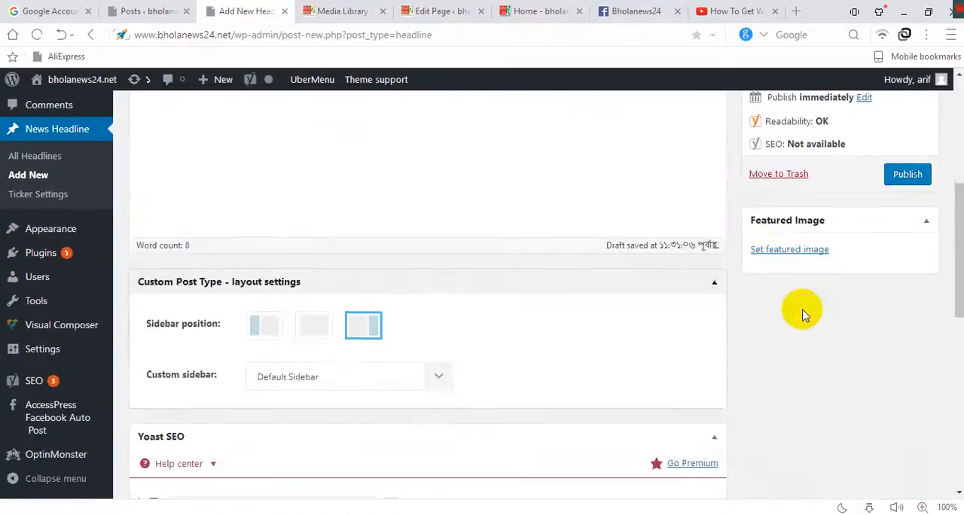
{"action": "scroll", "coordinate": [796, 291], "scroll_direction": "up", "scroll_amount": 4}
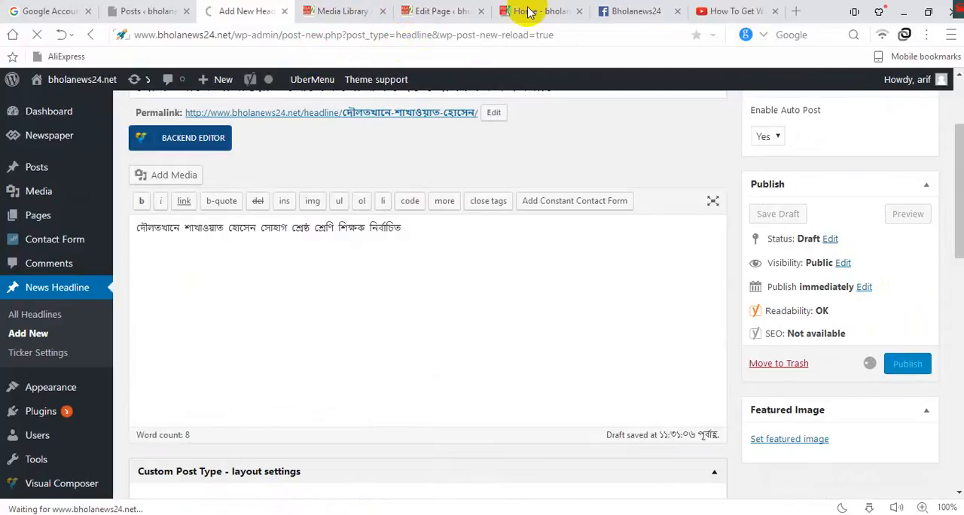
Return to the Home page's edit screen and set Enable Auto Post to Yes for AccessPress Facebook Auto Post.
{"action": "left_click", "coordinate": [460, 15]}
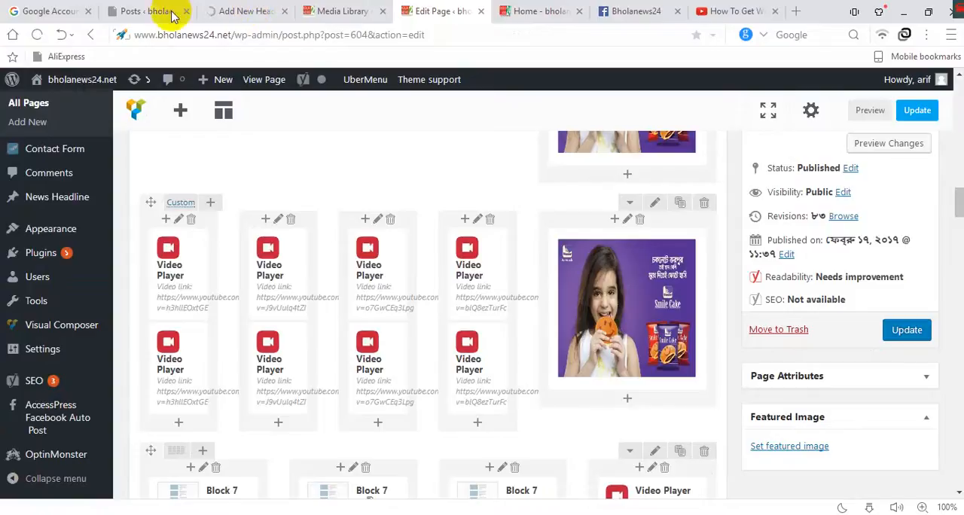
{"action": "scroll", "coordinate": [67, 120], "scroll_direction": "up", "scroll_amount": 5}
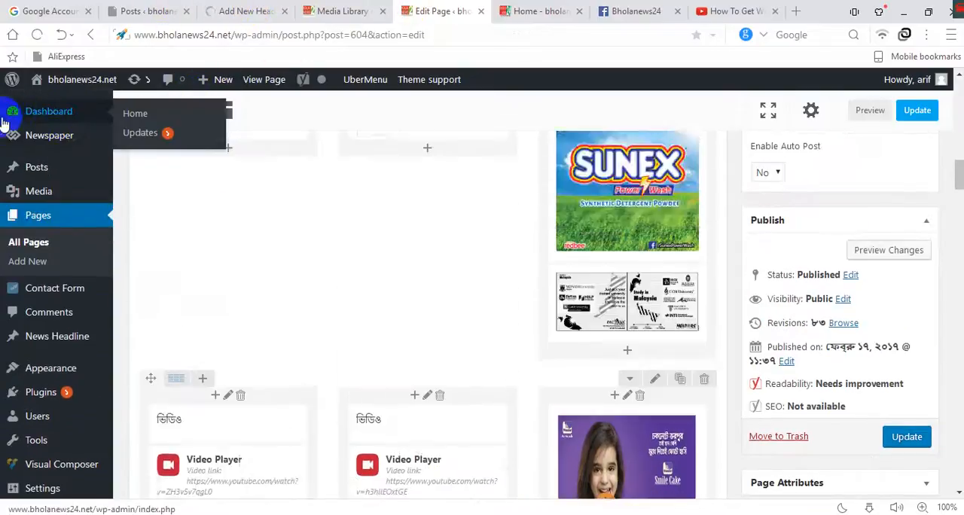
{"action": "left_click", "coordinate": [345, 11]}
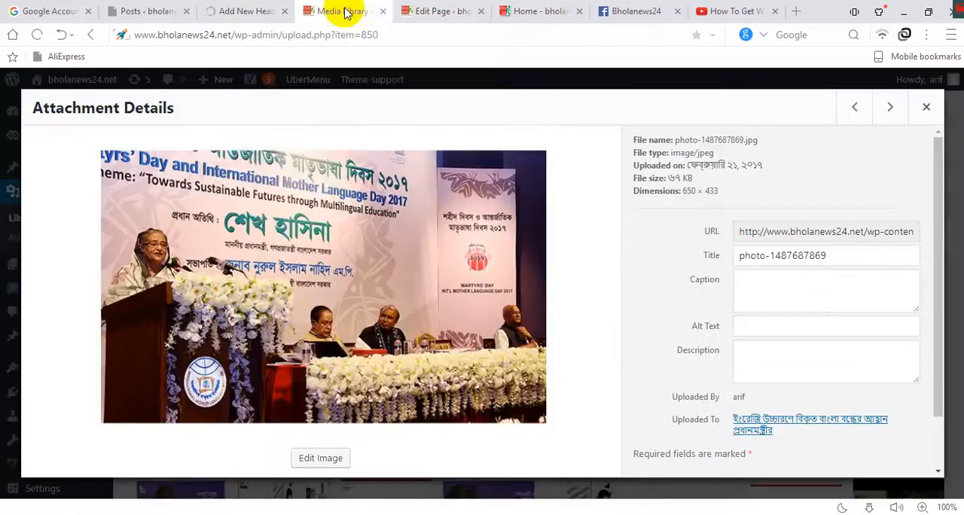
{"action": "left_click", "coordinate": [428, 11]}
{"action": "mouse_move", "coordinate": [75, 111]}
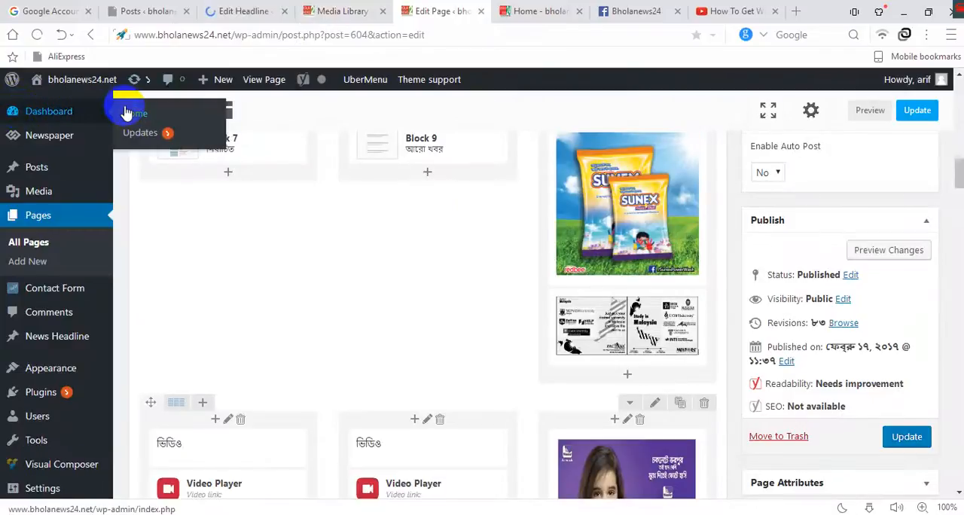
{"action": "left_click", "coordinate": [128, 113]}
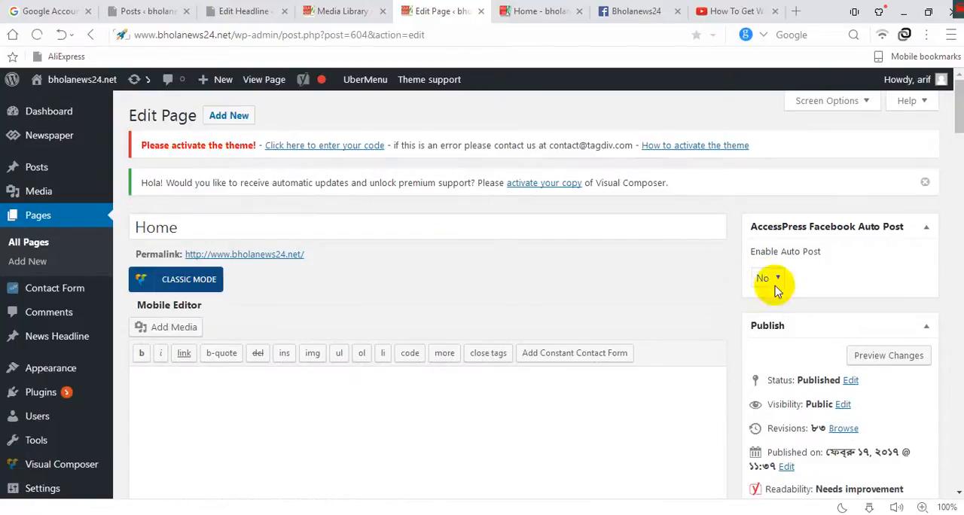
{"action": "left_click", "coordinate": [770, 279]}
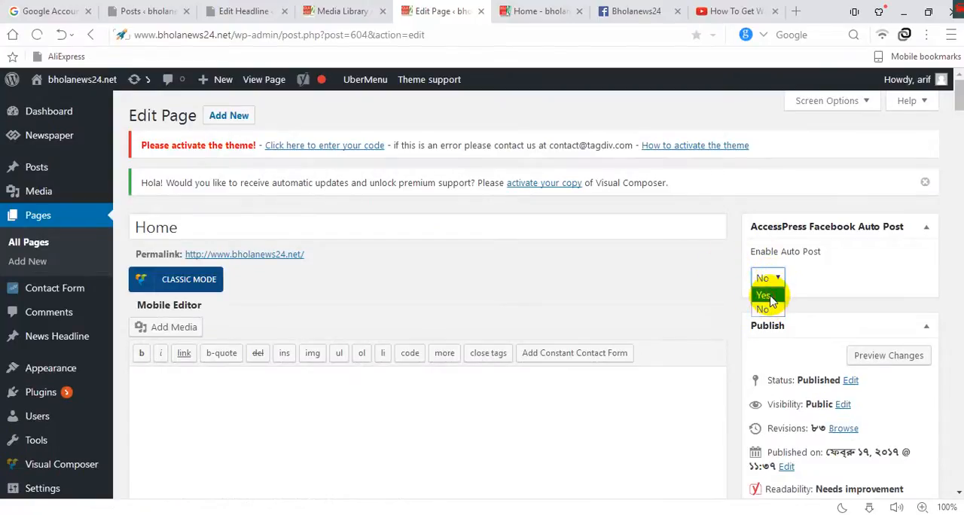
{"action": "left_click", "coordinate": [770, 297]}
Switch to the YouTube video "How To Get Wordpress To Post To Your Facebook Page" and select its URL.
{"action": "scroll", "coordinate": [495, 209], "scroll_direction": "down", "scroll_amount": 3}
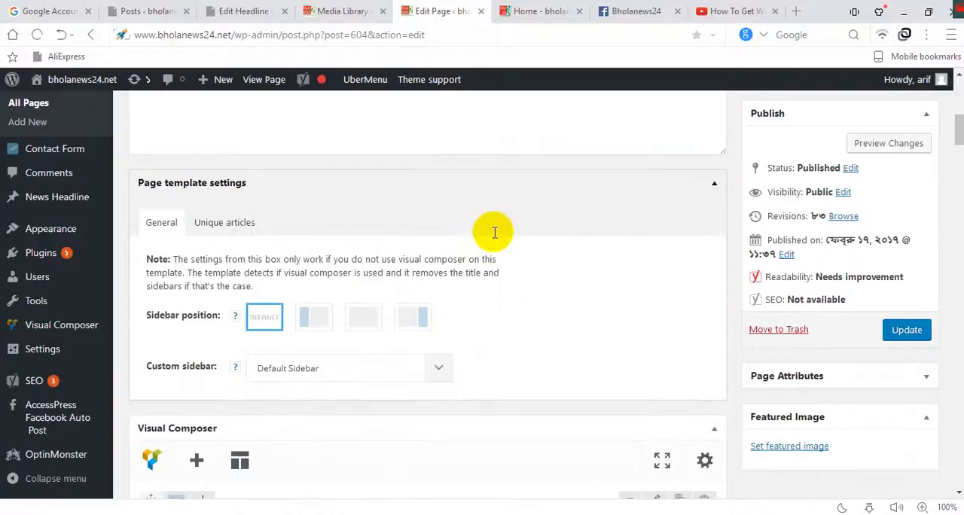
{"action": "scroll", "coordinate": [492, 248], "scroll_direction": "down", "scroll_amount": 8}
{"action": "scroll", "coordinate": [445, 269], "scroll_direction": "up", "scroll_amount": 2}
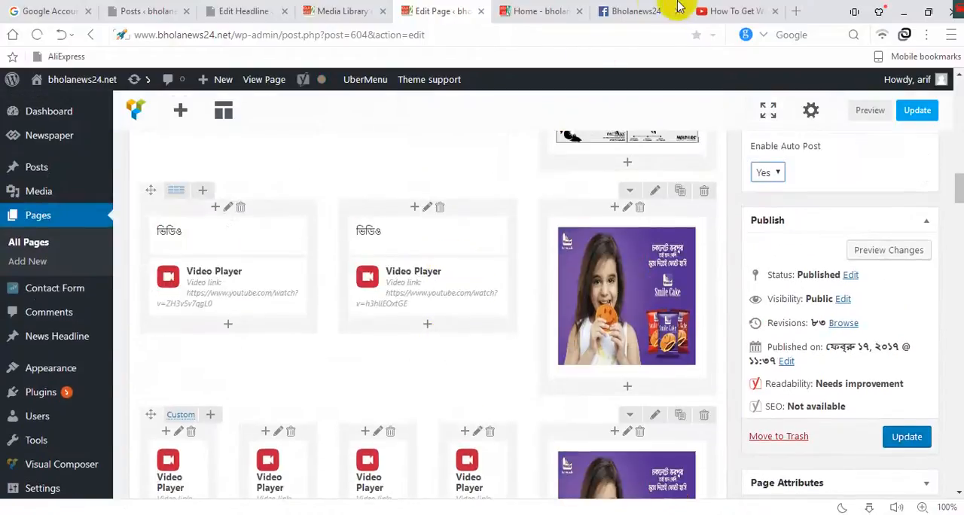
{"action": "left_click", "coordinate": [731, 12]}
{"action": "scroll", "coordinate": [387, 112], "scroll_direction": "down", "scroll_amount": 3}
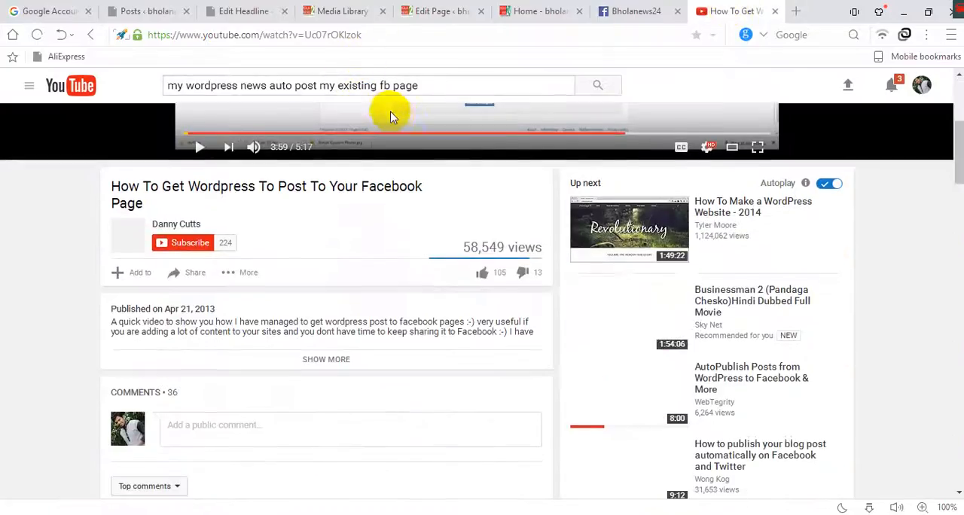
{"action": "scroll", "coordinate": [395, 116], "scroll_direction": "up", "scroll_amount": 2}
{"action": "scroll", "coordinate": [396, 116], "scroll_direction": "up", "scroll_amount": 2}
{"action": "right_click", "coordinate": [268, 38]}
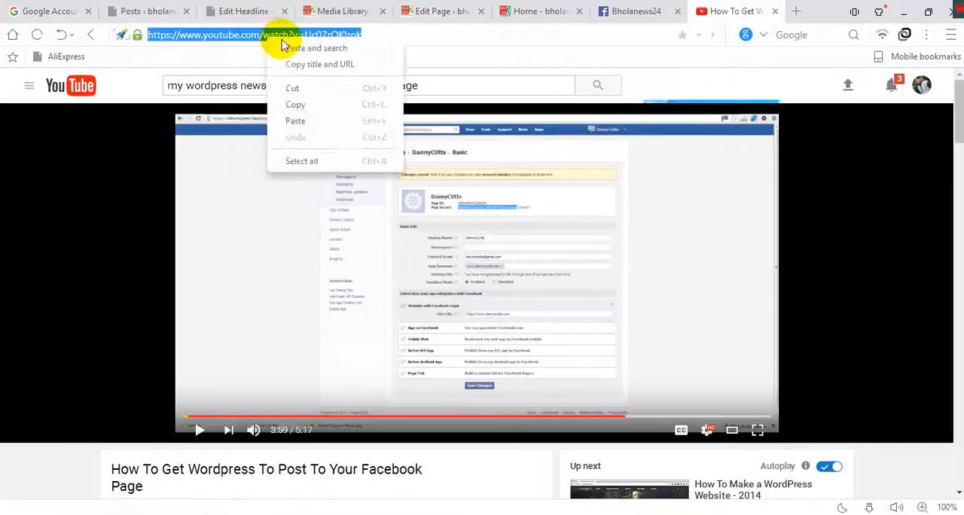
{"action": "left_click", "coordinate": [668, 55]}
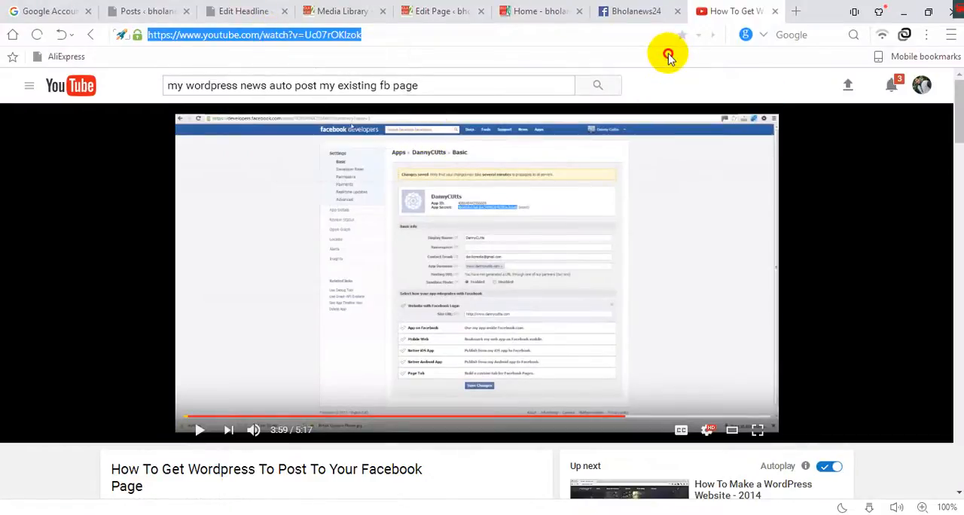
Open the second ভিডিও column's Video Player settings on the Home page, highlight the video link and close without saving.
{"action": "left_click", "coordinate": [444, 12]}
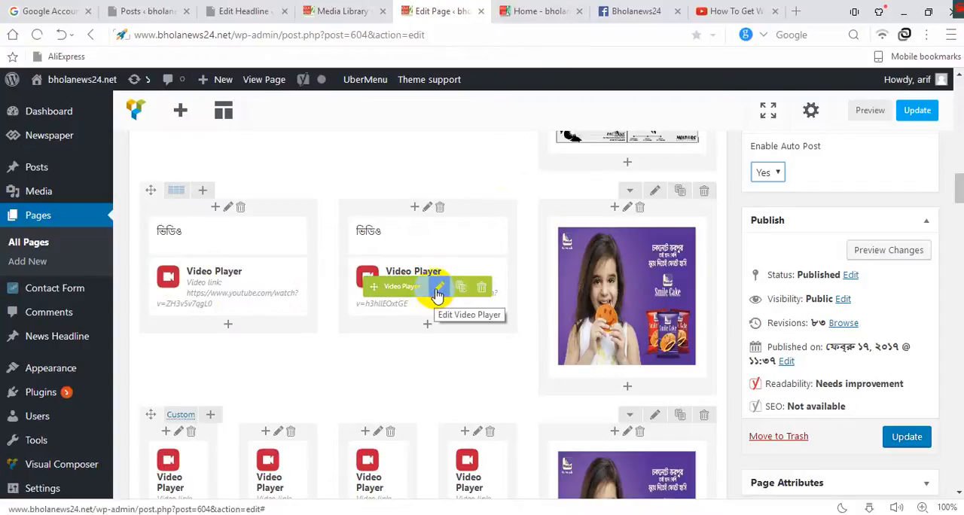
{"action": "left_click", "coordinate": [438, 294]}
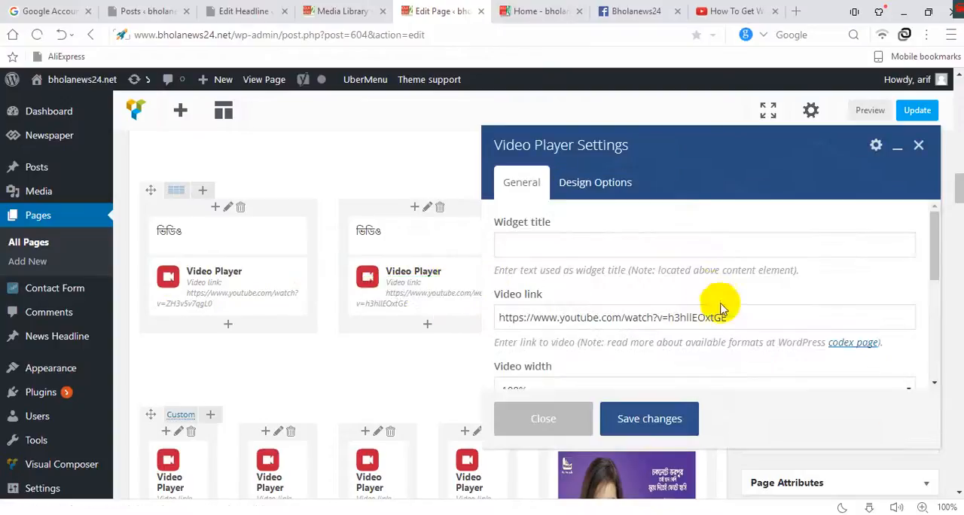
{"action": "left_click_drag", "start_coordinate": [742, 319], "coordinate": [487, 319]}
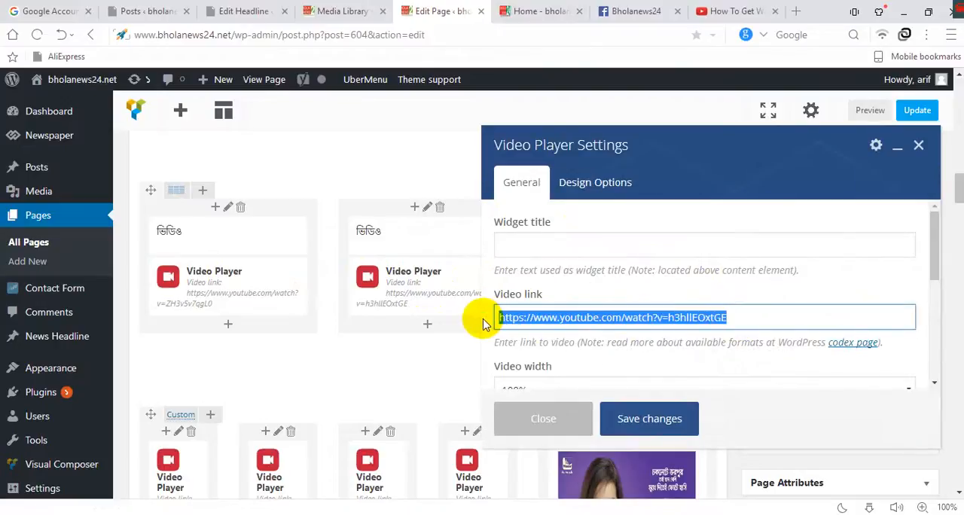
{"action": "right_click", "coordinate": [767, 326]}
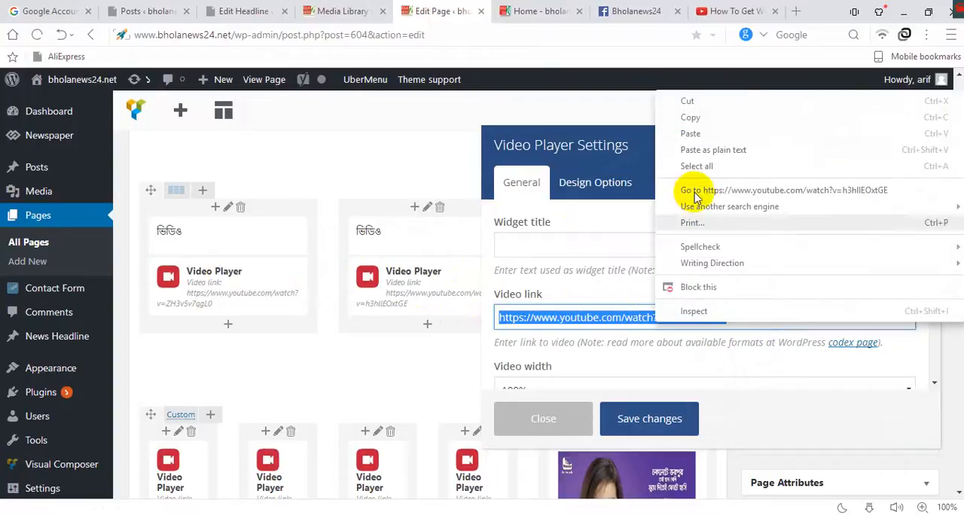
{"action": "left_click", "coordinate": [612, 224]}
{"action": "left_click", "coordinate": [920, 146]}
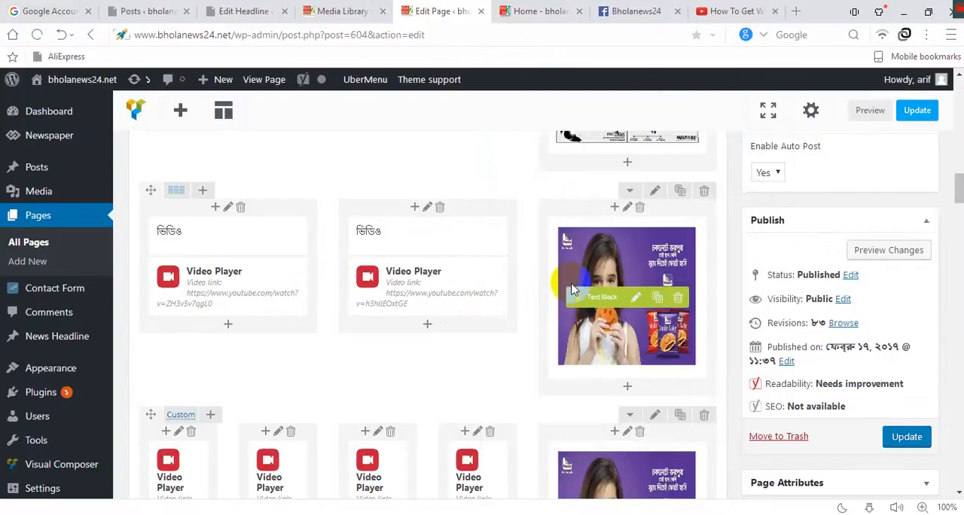
Open the settings of the text block holding the Smile Cake banner beside the two ভিডিও columns.
{"action": "scroll", "coordinate": [557, 276], "scroll_direction": "down", "scroll_amount": 2}
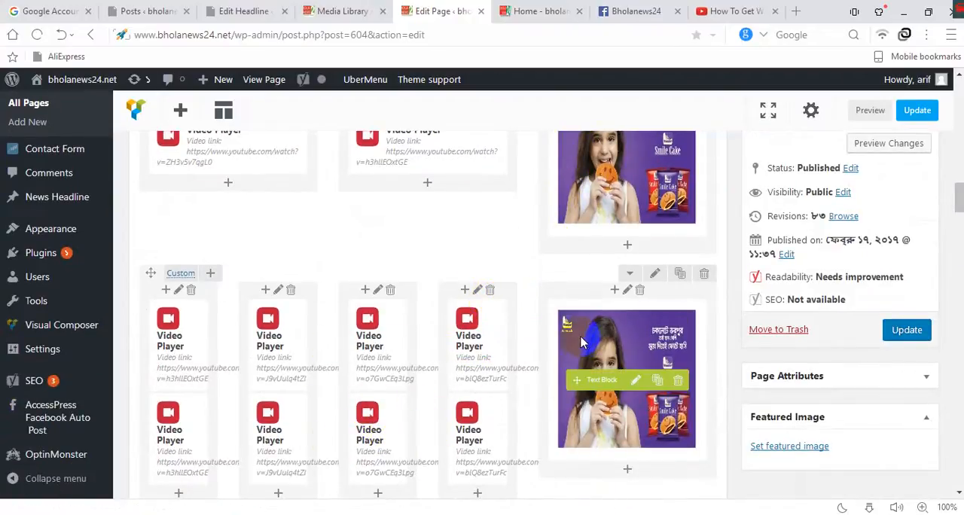
{"action": "scroll", "coordinate": [621, 381], "scroll_direction": "up", "scroll_amount": 2}
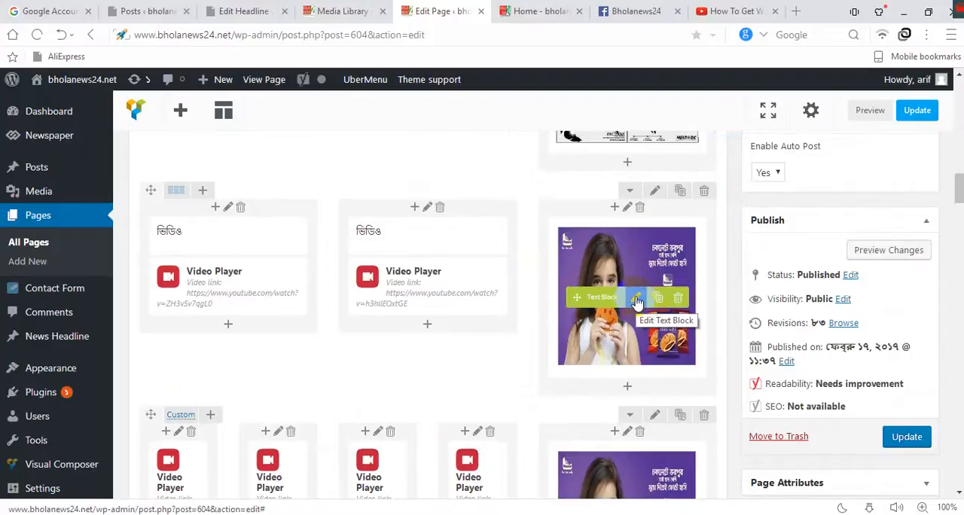
{"action": "left_click", "coordinate": [636, 299]}
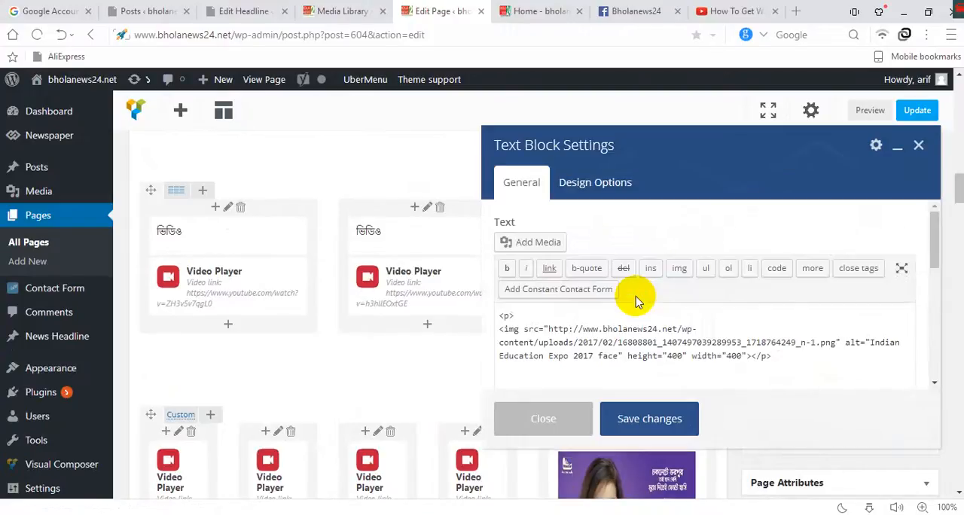
Copy the URL of the image photo-1487687869.jpg from its attachment details in the Media Library.
{"action": "left_click", "coordinate": [360, 16]}
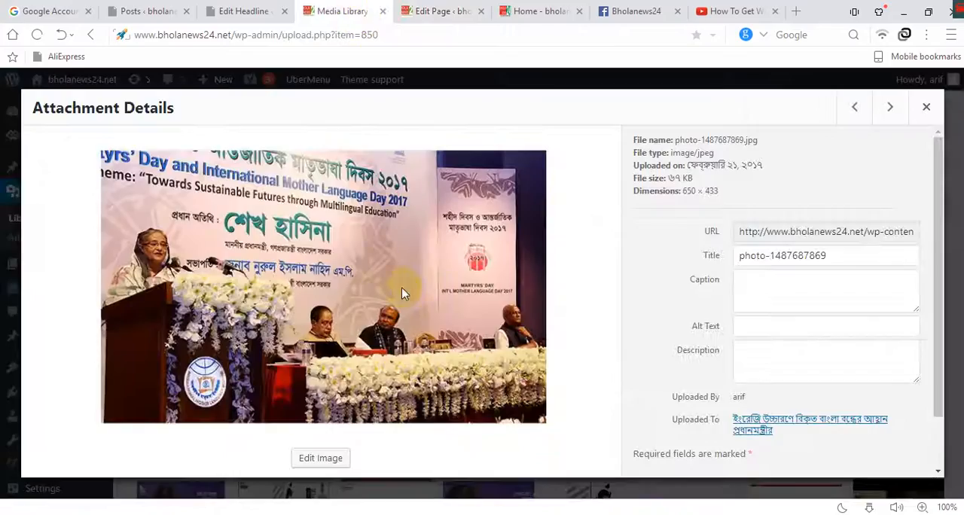
{"action": "left_click", "coordinate": [743, 233]}
{"action": "left_click", "coordinate": [748, 234]}
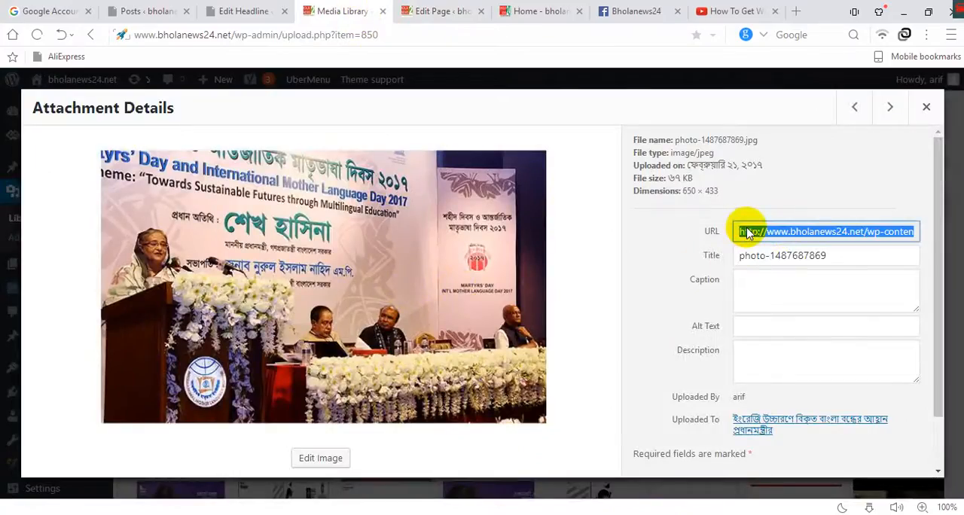
{"action": "right_click", "coordinate": [748, 232]}
{"action": "left_click", "coordinate": [793, 172]}
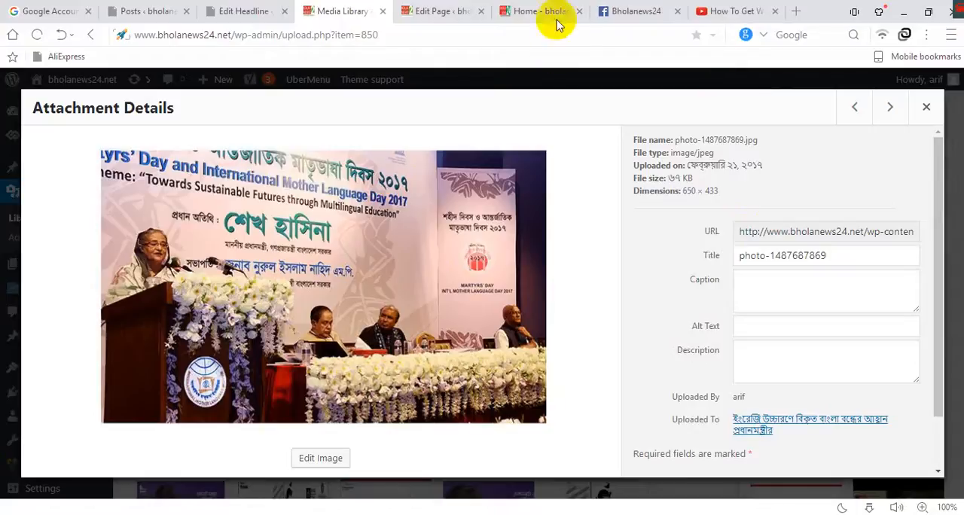
Highlight the image source URL in the Smile Cake banner's text block and save the block settings.
{"action": "left_click", "coordinate": [548, 9]}
{"action": "left_click", "coordinate": [446, 10]}
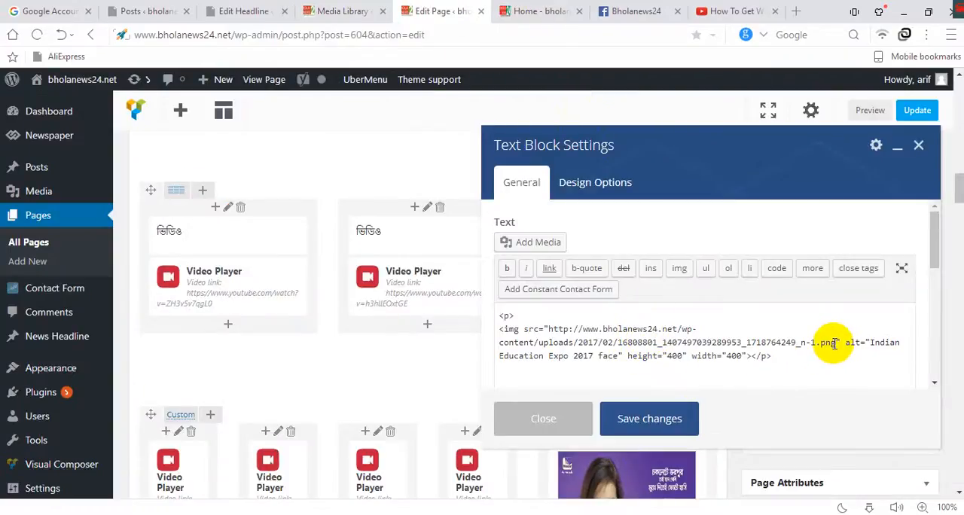
{"action": "left_click_drag", "start_coordinate": [835, 343], "coordinate": [561, 331]}
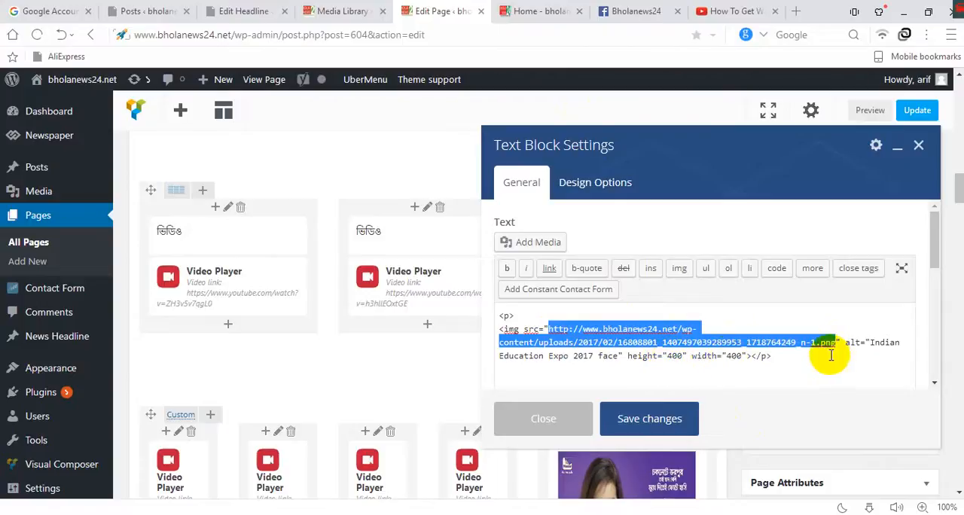
{"action": "left_click", "coordinate": [674, 420]}
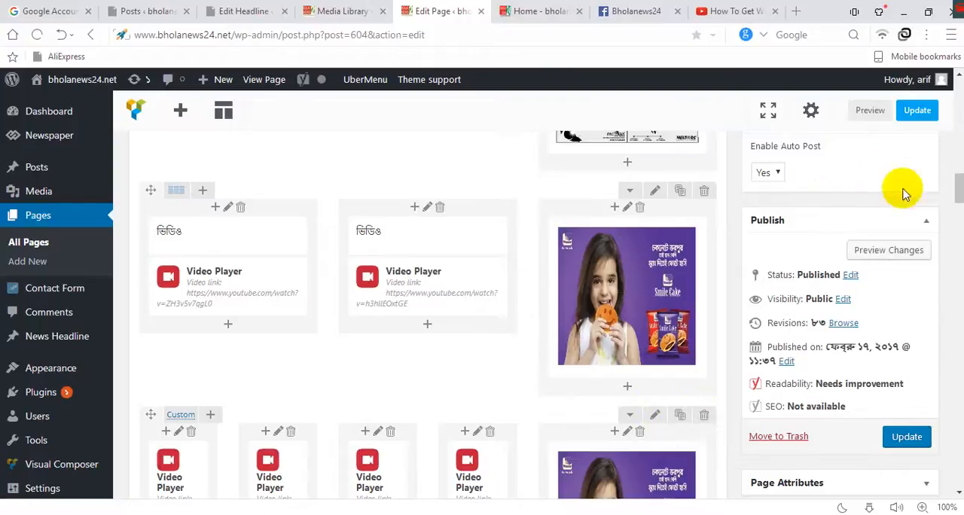
Update the Home page to save its changes.
{"action": "scroll", "coordinate": [904, 249], "scroll_direction": "down", "scroll_amount": 2}
{"action": "scroll", "coordinate": [907, 329], "scroll_direction": "up", "scroll_amount": 5}
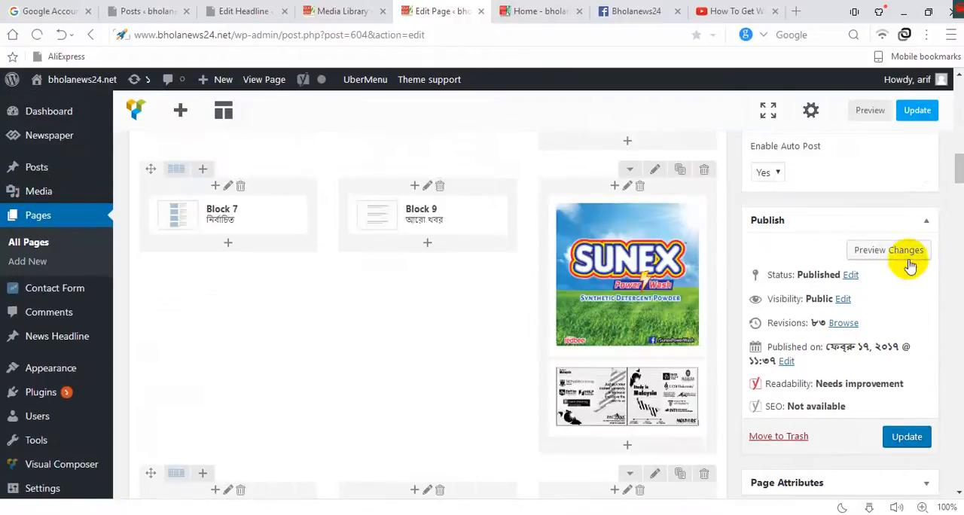
{"action": "left_click", "coordinate": [906, 438]}
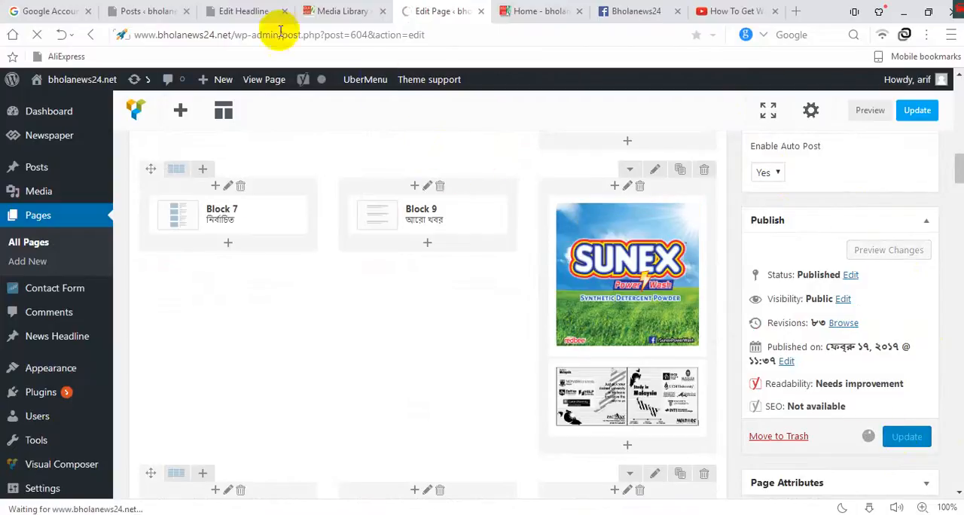
Enable Facebook auto posting on the post "Welcome to our new online newspaper" and update the post.
{"action": "left_click", "coordinate": [151, 13]}
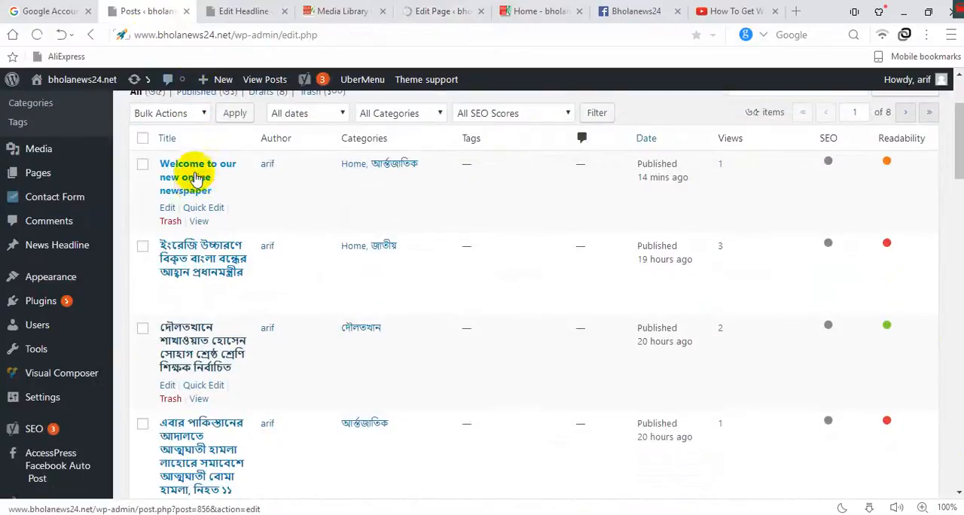
{"action": "mouse_move", "coordinate": [159, 221]}
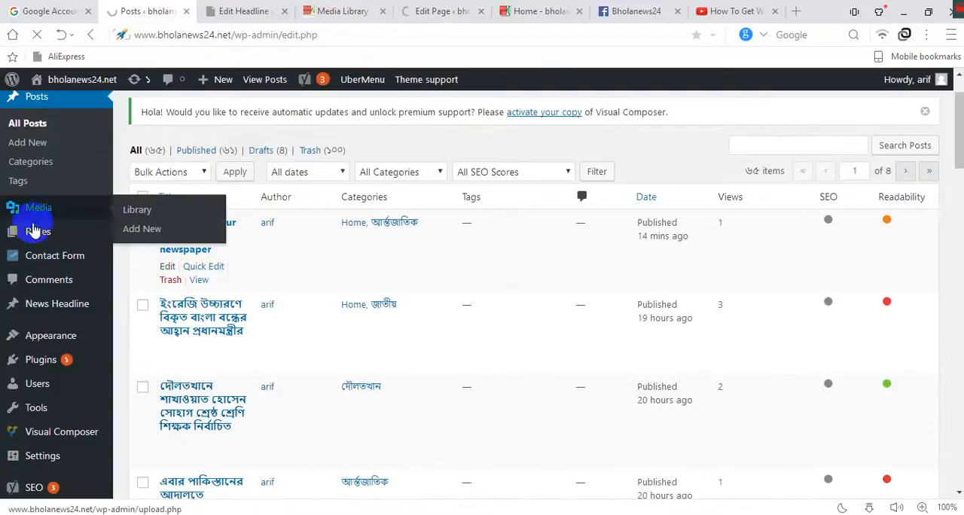
{"action": "mouse_move", "coordinate": [91, 239]}
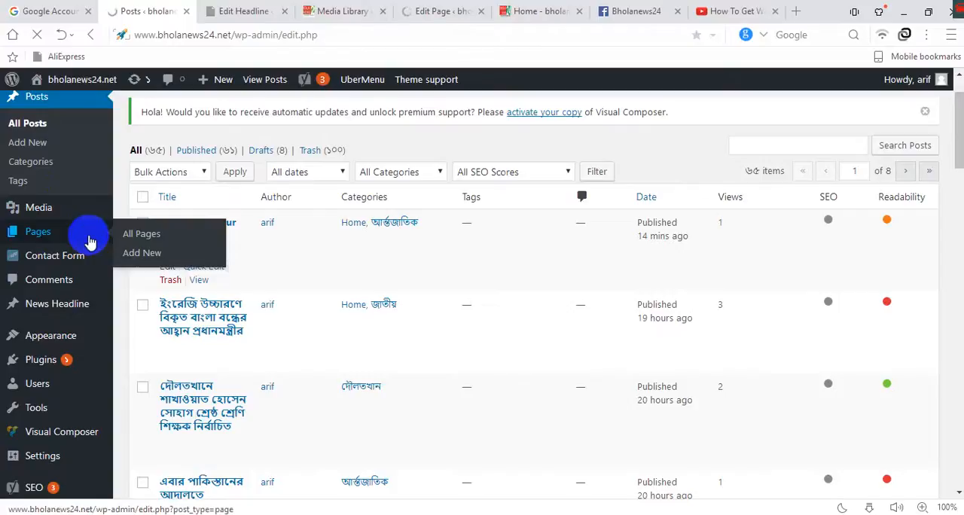
{"action": "mouse_move", "coordinate": [78, 255]}
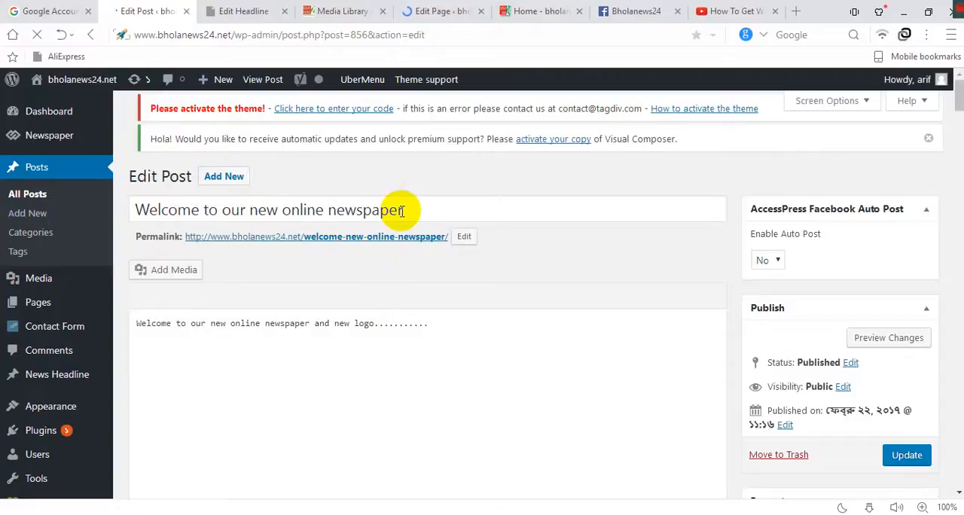
{"action": "left_click", "coordinate": [768, 261]}
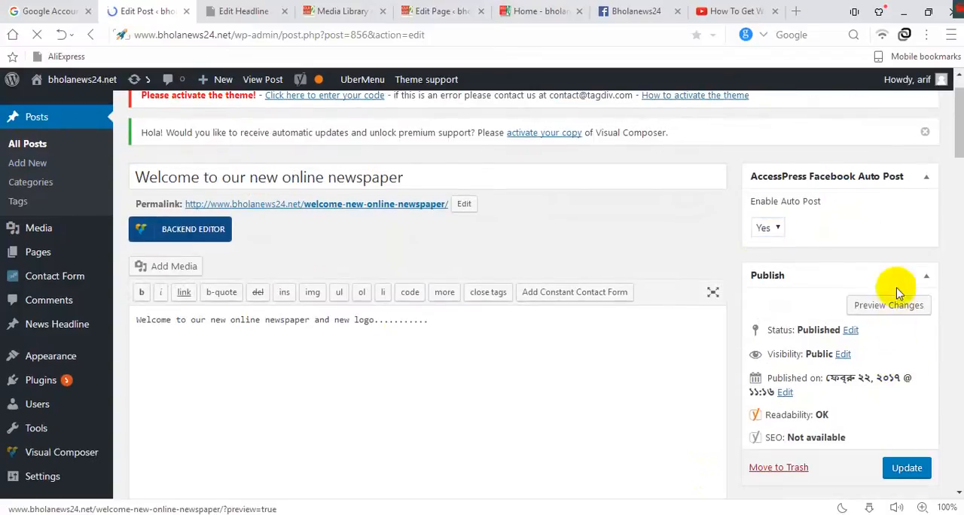
{"action": "scroll", "coordinate": [896, 452], "scroll_direction": "down", "scroll_amount": 2}
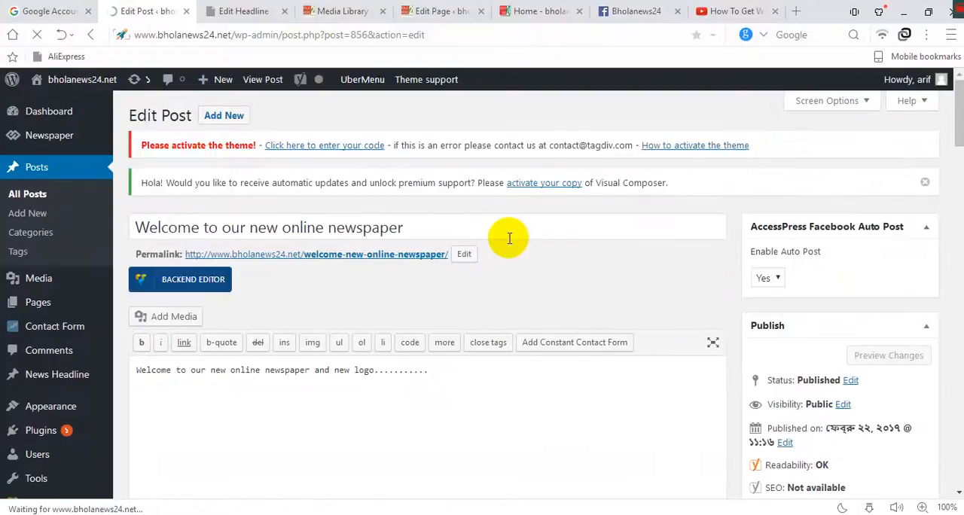
Examine the Home and আর্ন্তজাতিক category assignments of the welcome post.
{"action": "scroll", "coordinate": [728, 222], "scroll_direction": "down", "scroll_amount": 6}
{"action": "left_click", "coordinate": [765, 360]}
{"action": "scroll", "coordinate": [776, 369], "scroll_direction": "down", "scroll_amount": 2}
{"action": "scroll", "coordinate": [776, 369], "scroll_direction": "up", "scroll_amount": 2}
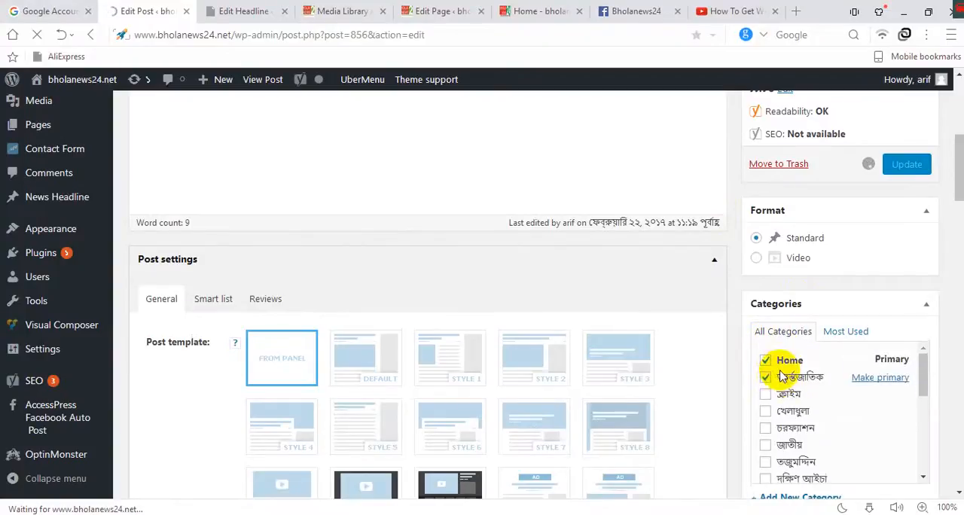
{"action": "scroll", "coordinate": [769, 428], "scroll_direction": "down", "scroll_amount": 3}
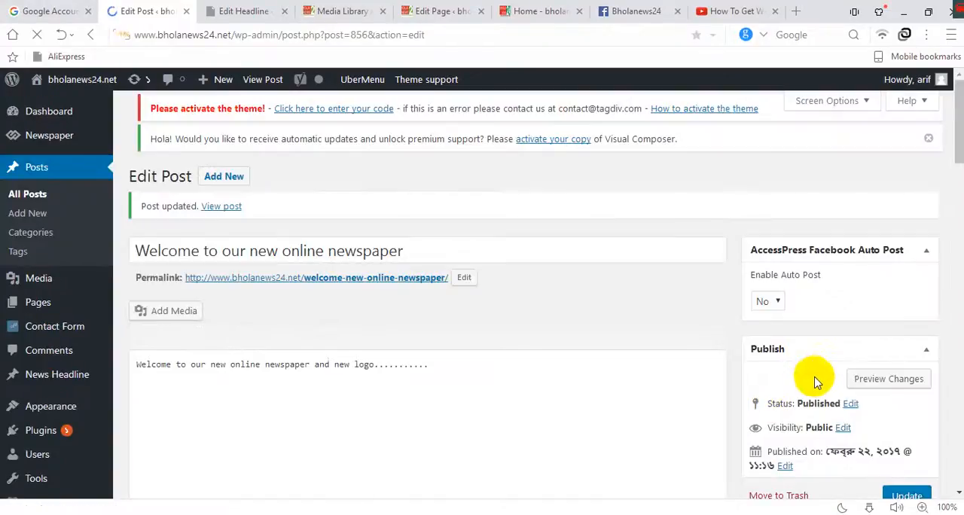
{"action": "scroll", "coordinate": [821, 366], "scroll_direction": "down", "scroll_amount": 4}
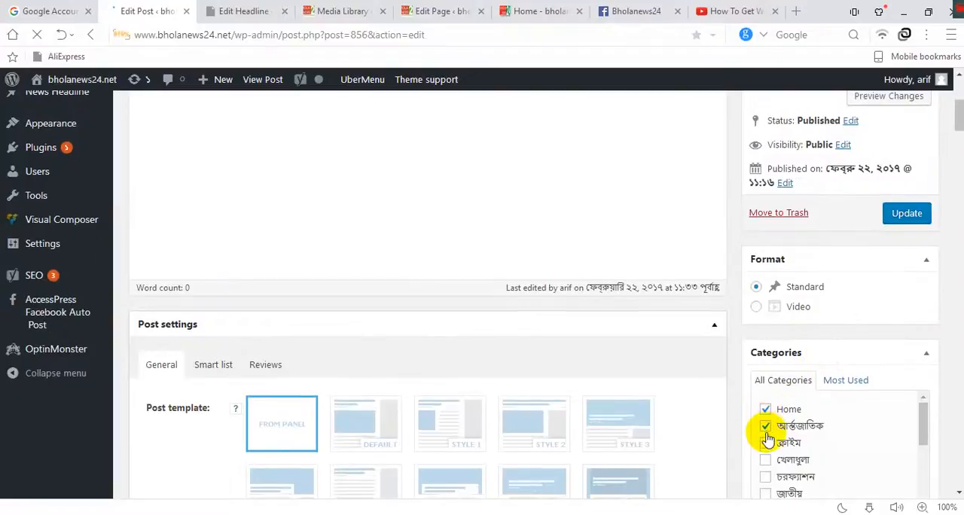
{"action": "scroll", "coordinate": [822, 302], "scroll_direction": "up", "scroll_amount": 4}
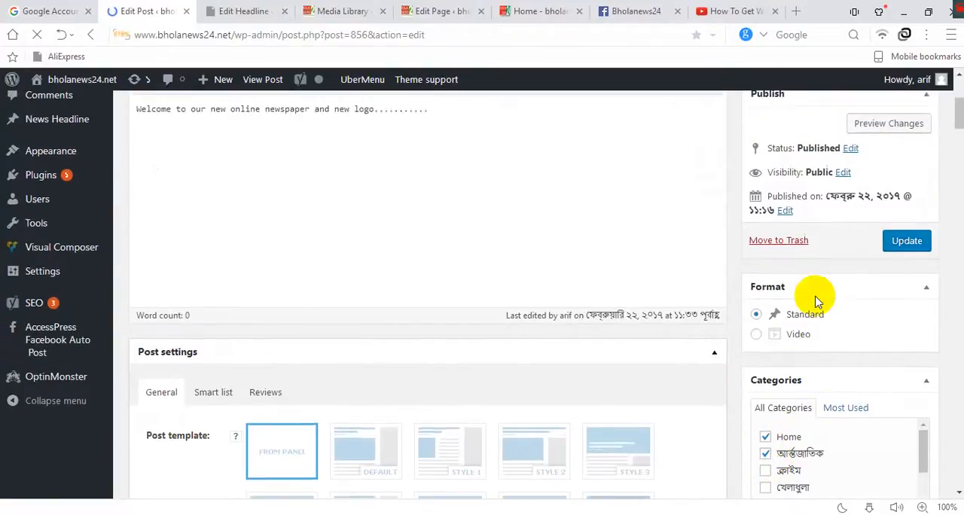
Switch to Facebook and look through the news feed for the updates published by Bholanews24.
{"action": "left_click", "coordinate": [643, 11]}
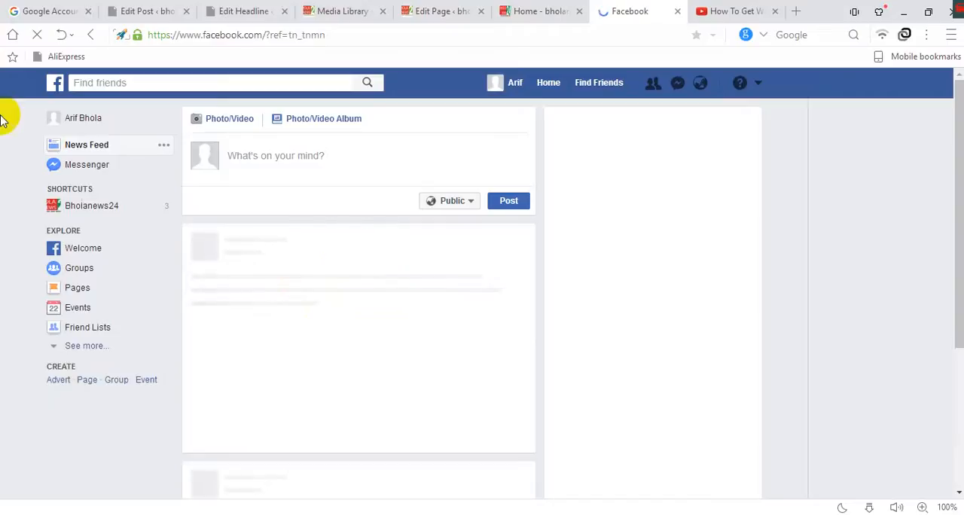
{"action": "scroll", "coordinate": [137, 260], "scroll_direction": "down", "scroll_amount": 2}
{"action": "scroll", "coordinate": [305, 261], "scroll_direction": "down", "scroll_amount": 5}
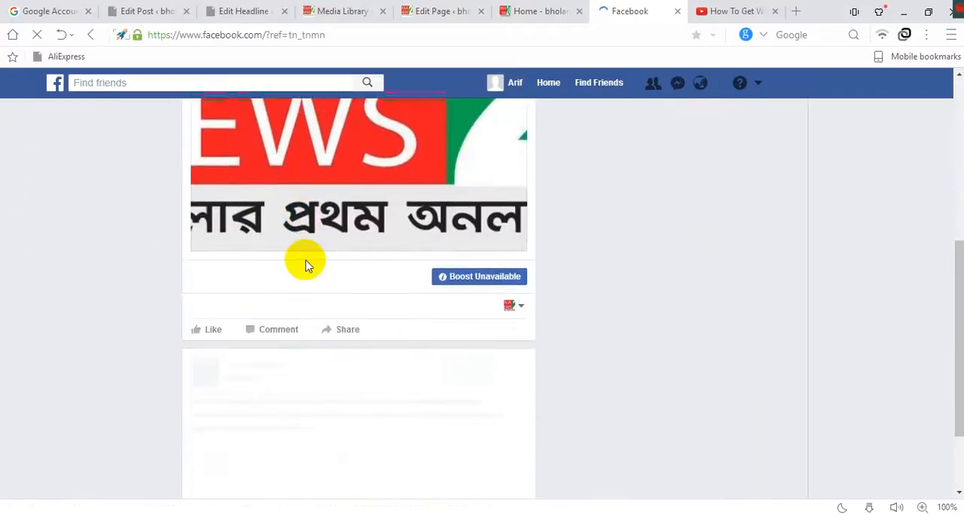
{"action": "scroll", "coordinate": [319, 261], "scroll_direction": "up", "scroll_amount": 4}
{"action": "left_click", "coordinate": [325, 256]}
{"action": "scroll", "coordinate": [326, 257], "scroll_direction": "down", "scroll_amount": 5}
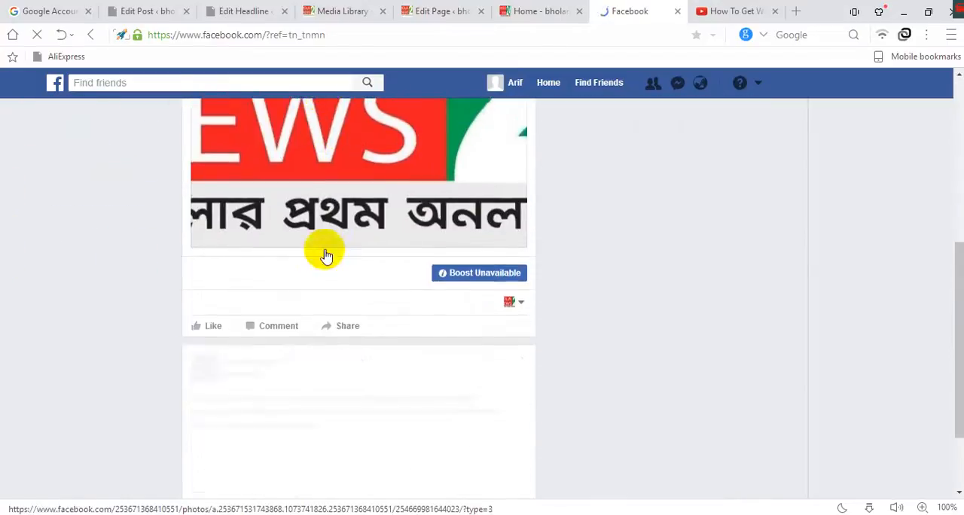
{"action": "left_click", "coordinate": [383, 261]}
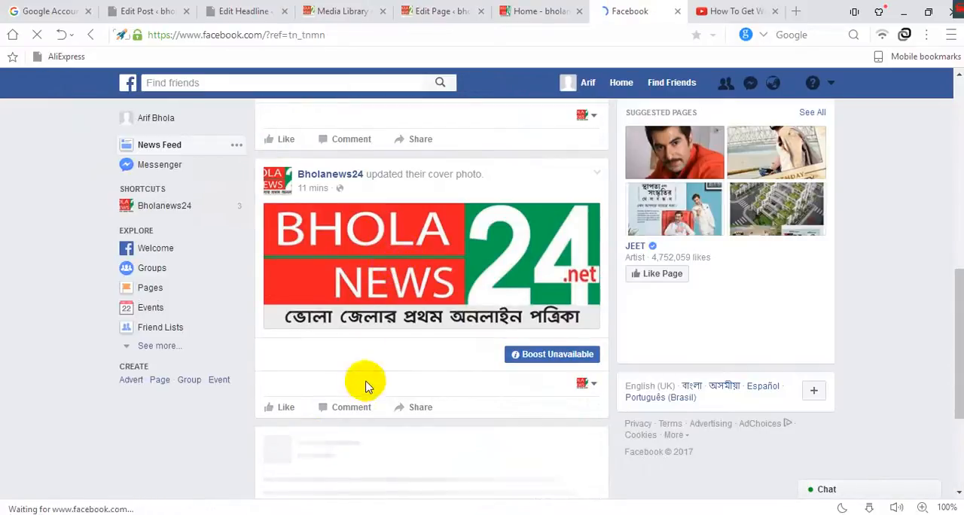
{"action": "scroll", "coordinate": [366, 385], "scroll_direction": "down", "scroll_amount": 3}
{"action": "scroll", "coordinate": [363, 277], "scroll_direction": "down", "scroll_amount": 4}
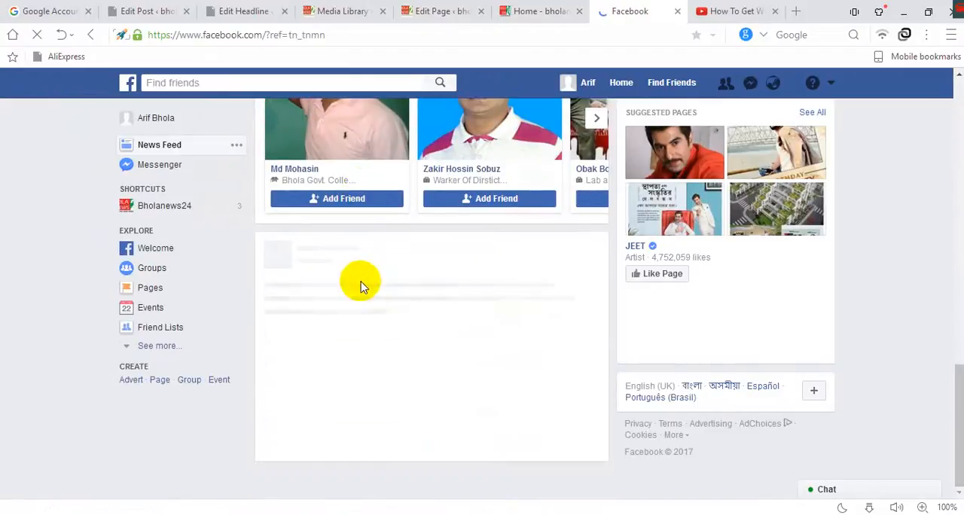
Find the automatically published "Welcome to our new online newspaper" update in the Facebook feed and open its article link.
{"action": "left_click", "coordinate": [130, 7]}
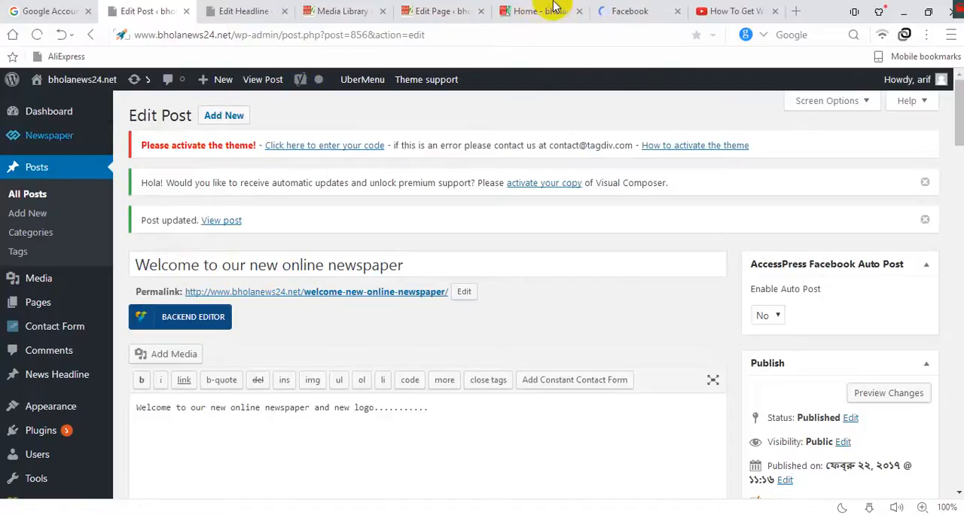
{"action": "left_click", "coordinate": [629, 12]}
{"action": "scroll", "coordinate": [392, 278], "scroll_direction": "down", "scroll_amount": 2}
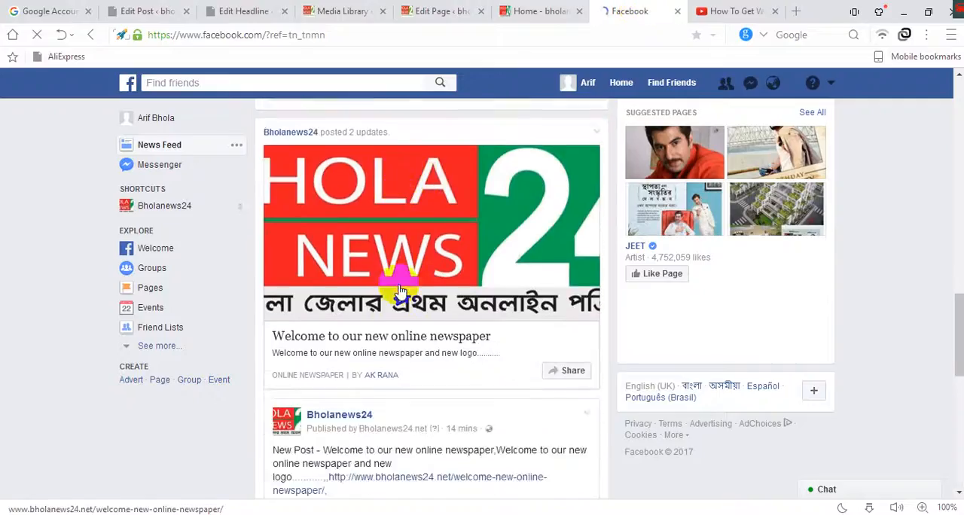
{"action": "scroll", "coordinate": [407, 328], "scroll_direction": "down", "scroll_amount": 1}
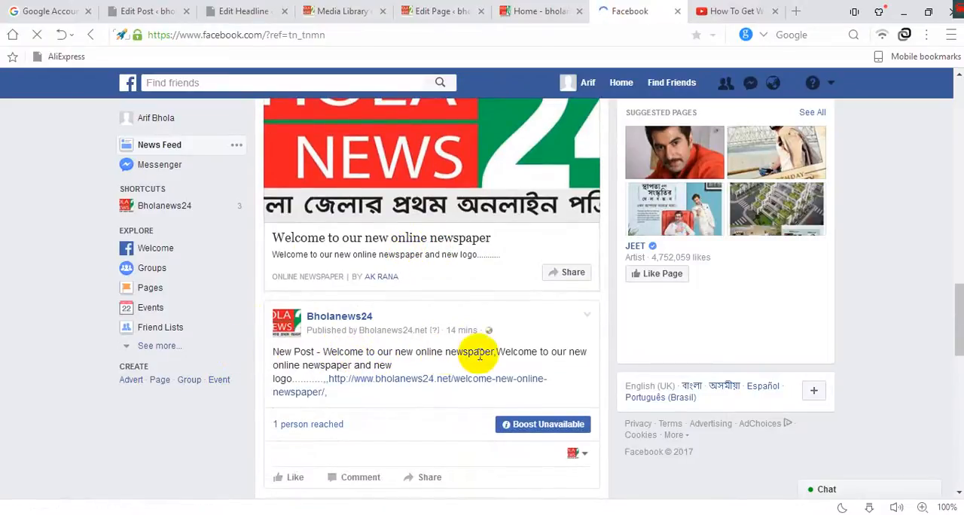
{"action": "scroll", "coordinate": [476, 365], "scroll_direction": "down", "scroll_amount": 1}
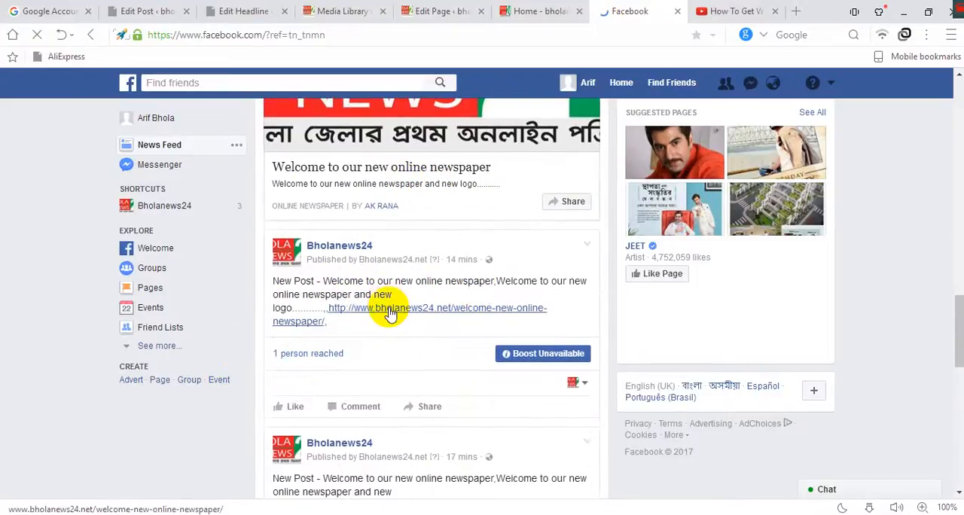
{"action": "left_click", "coordinate": [389, 315]}
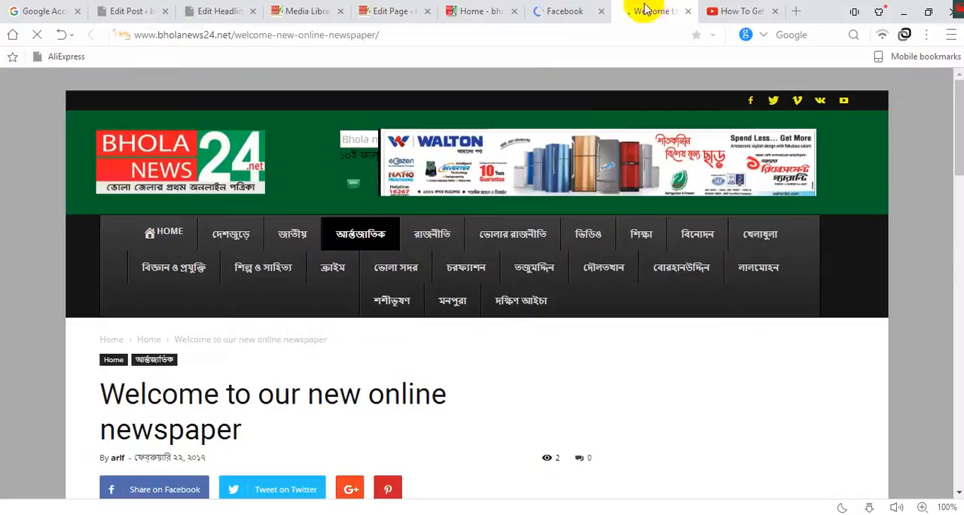
Return to the Facebook feed and open the Bholanews24 page from its published update.
{"action": "left_click", "coordinate": [574, 11]}
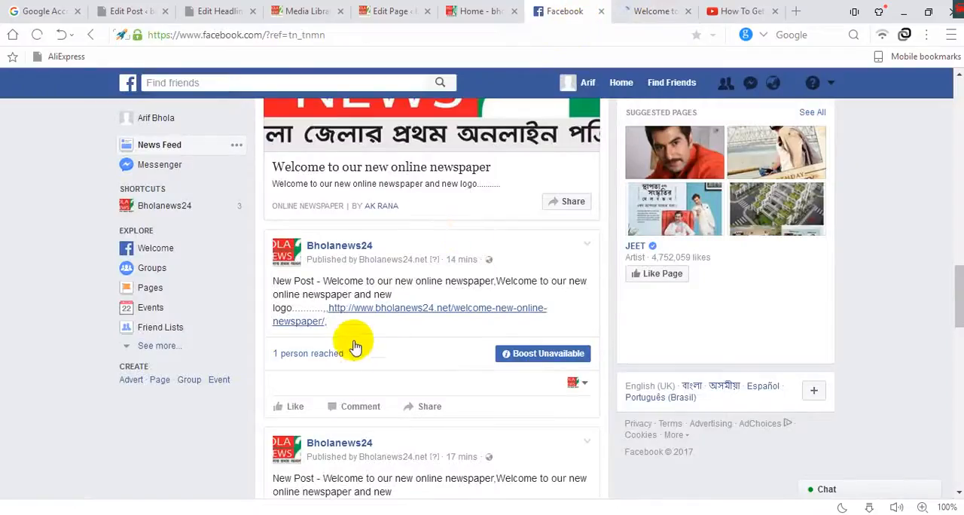
{"action": "left_click", "coordinate": [341, 253]}
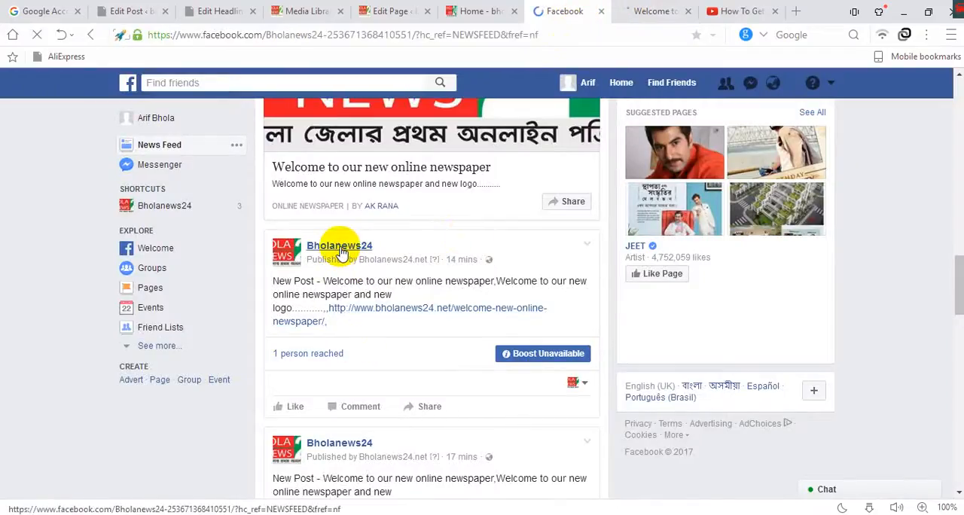